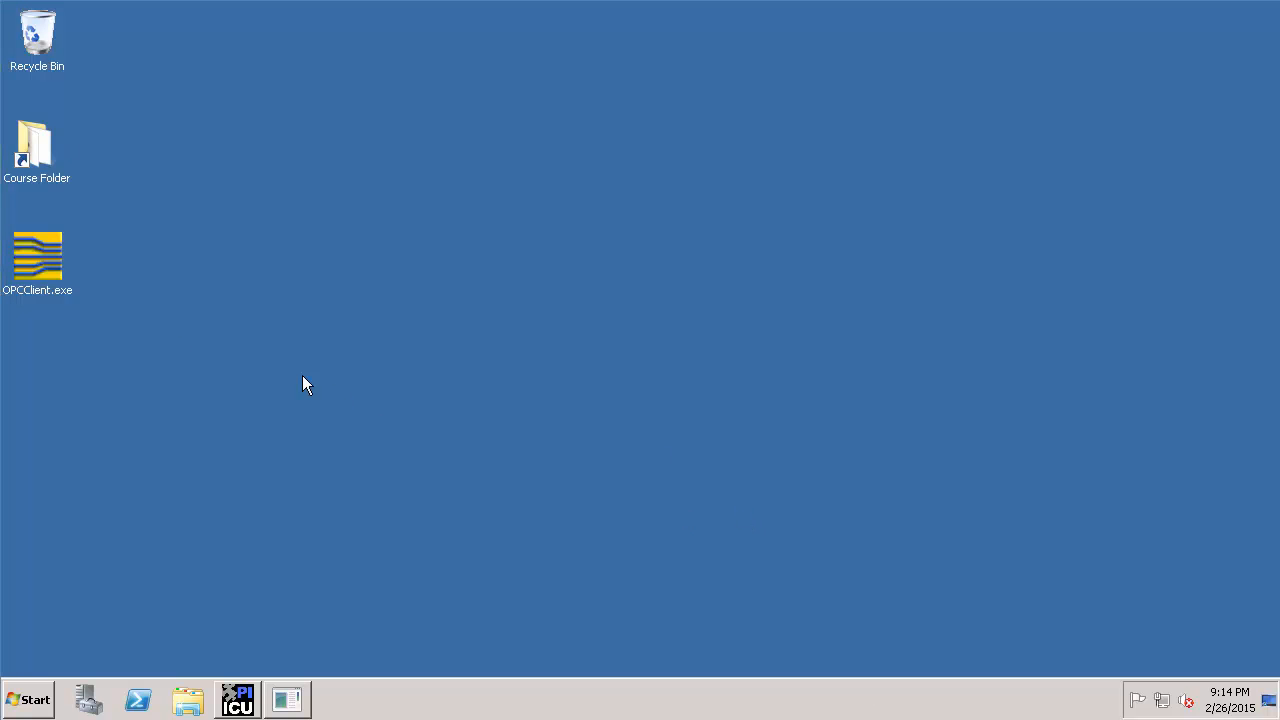
# Step: Run OPCClient.exe from the desktop as administrator
pyautogui.click(44, 262)
pyautogui.rightClick(44, 262)
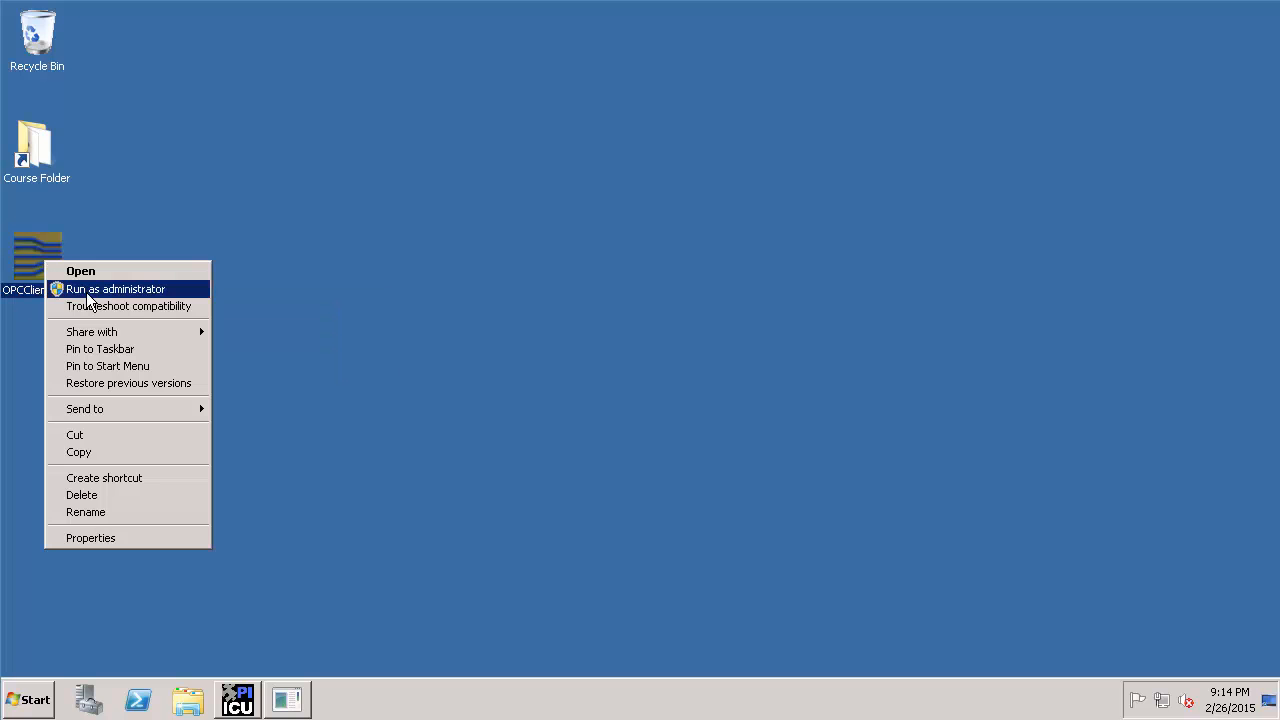
pyautogui.click(86, 290)
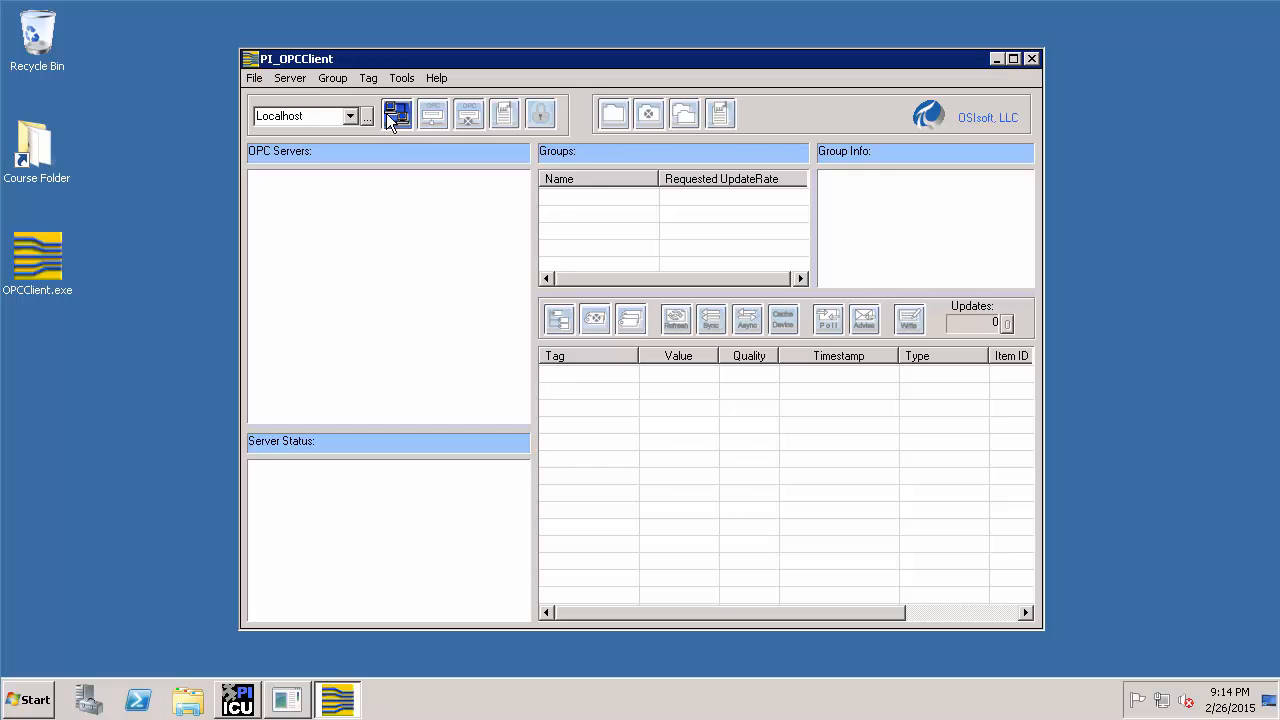
# Step: Connect to the Localhost server OPCSample.OpcDa20Server.1 and create active group Group1 with a 1000 ms update rate and DA version v2.05a
pyautogui.click(386, 113)
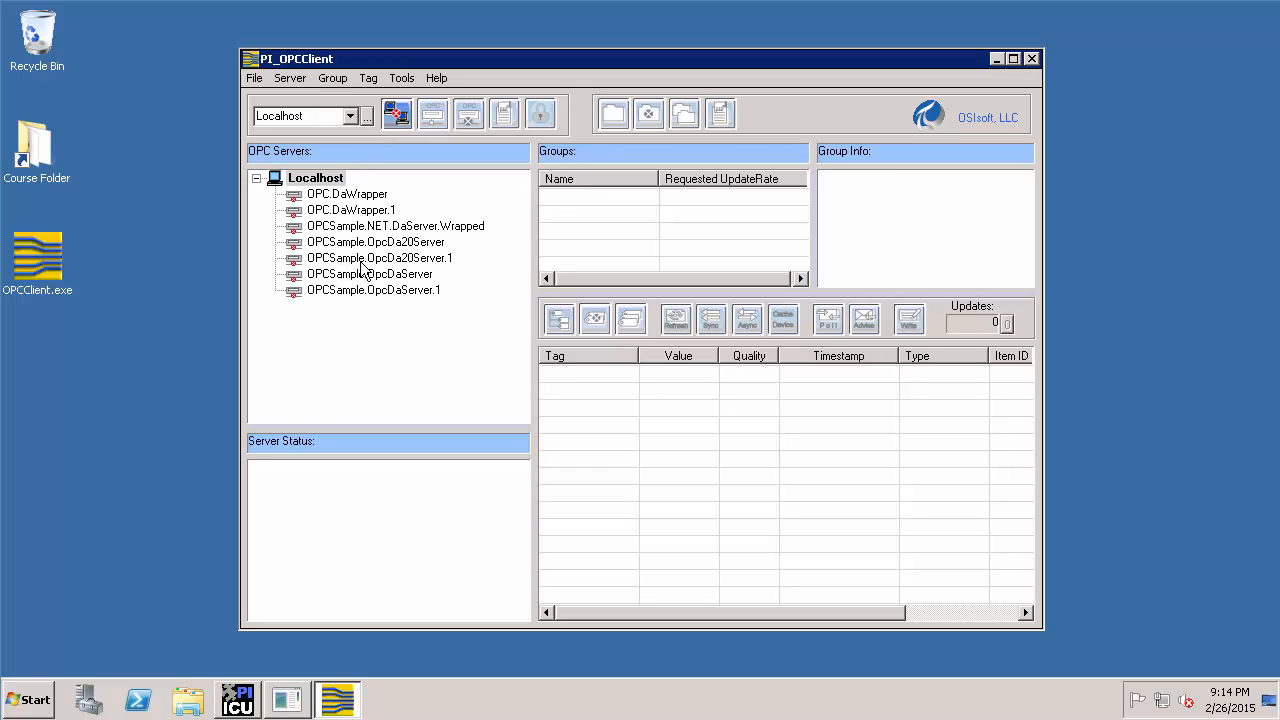
pyautogui.click(362, 262)
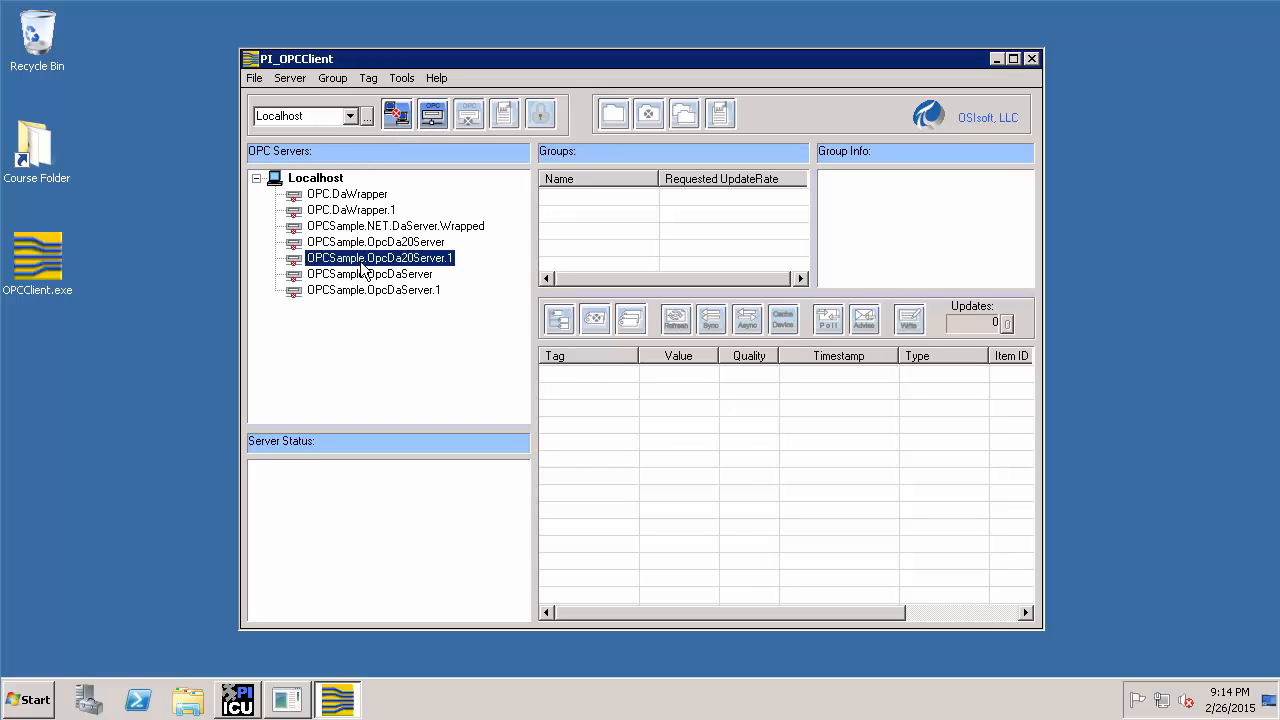
pyautogui.doubleClick(362, 262)
pyautogui.click(613, 113)
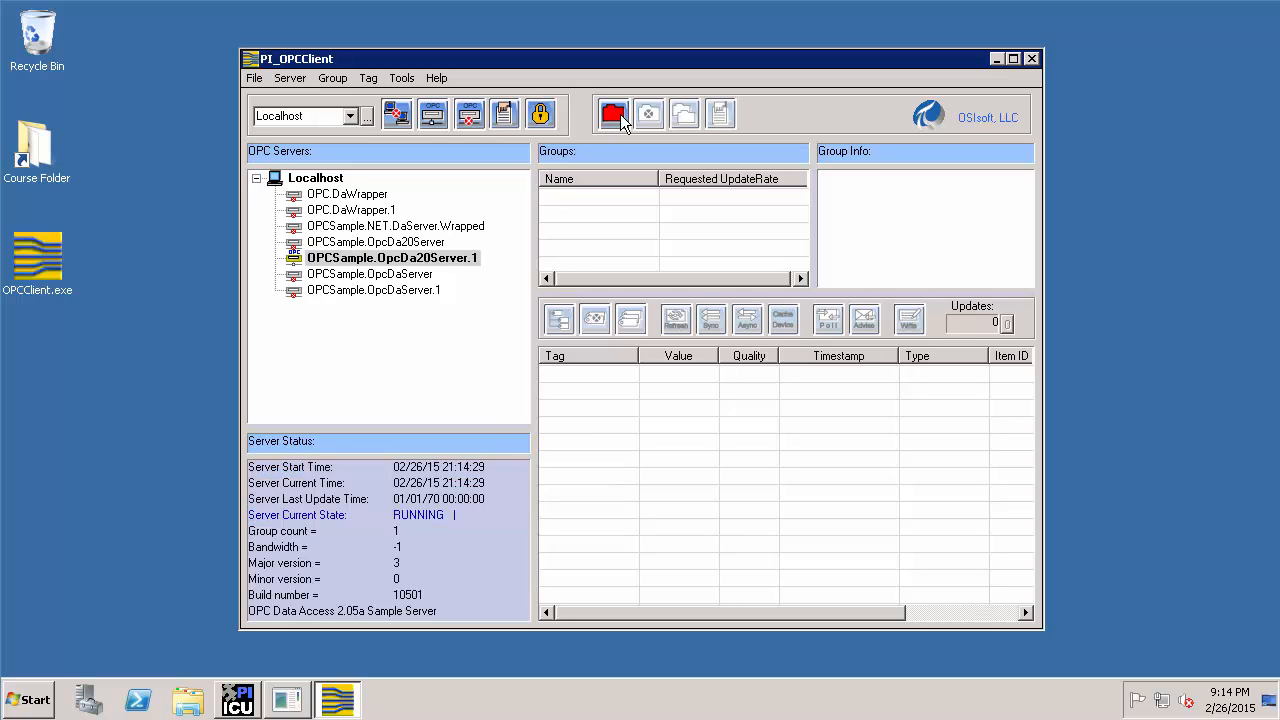
pyautogui.click(609, 477)
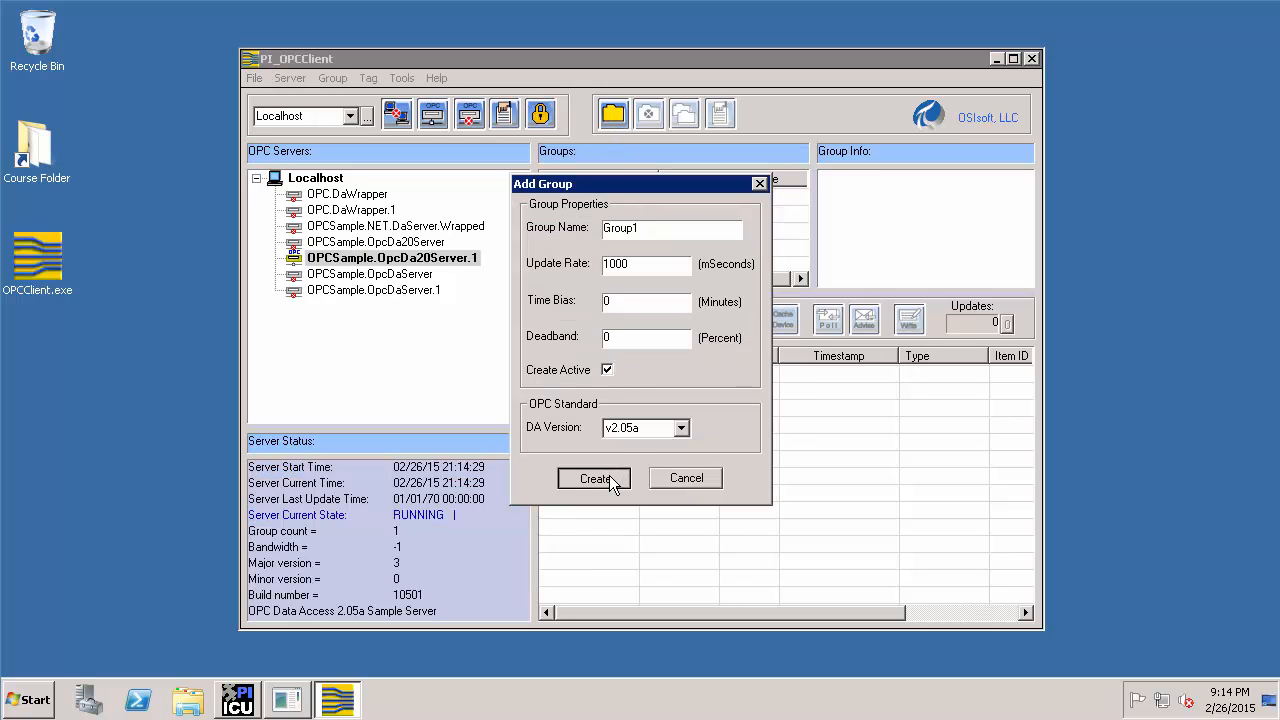
# Step: Add all items of the Sample Process branch's Pump1 folder to Group1
pyautogui.click(559, 326)
pyautogui.doubleClick(430, 126)
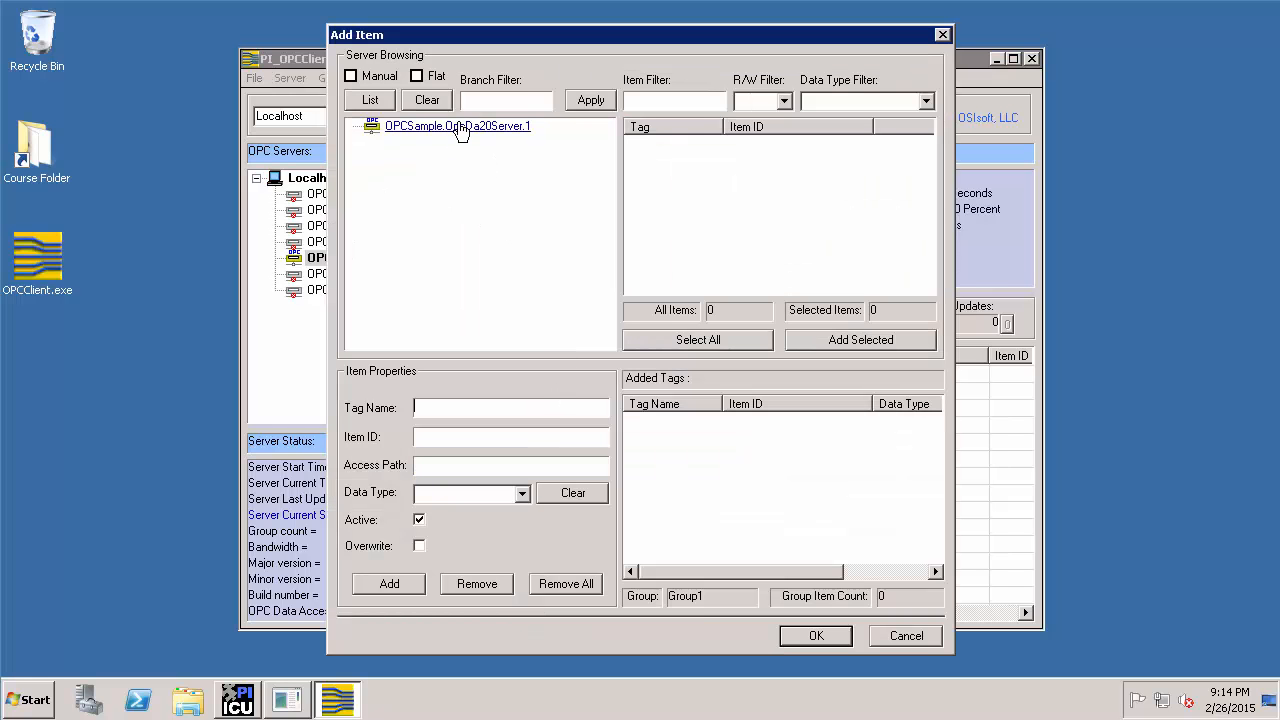
pyautogui.doubleClick(461, 145)
pyautogui.click(470, 158)
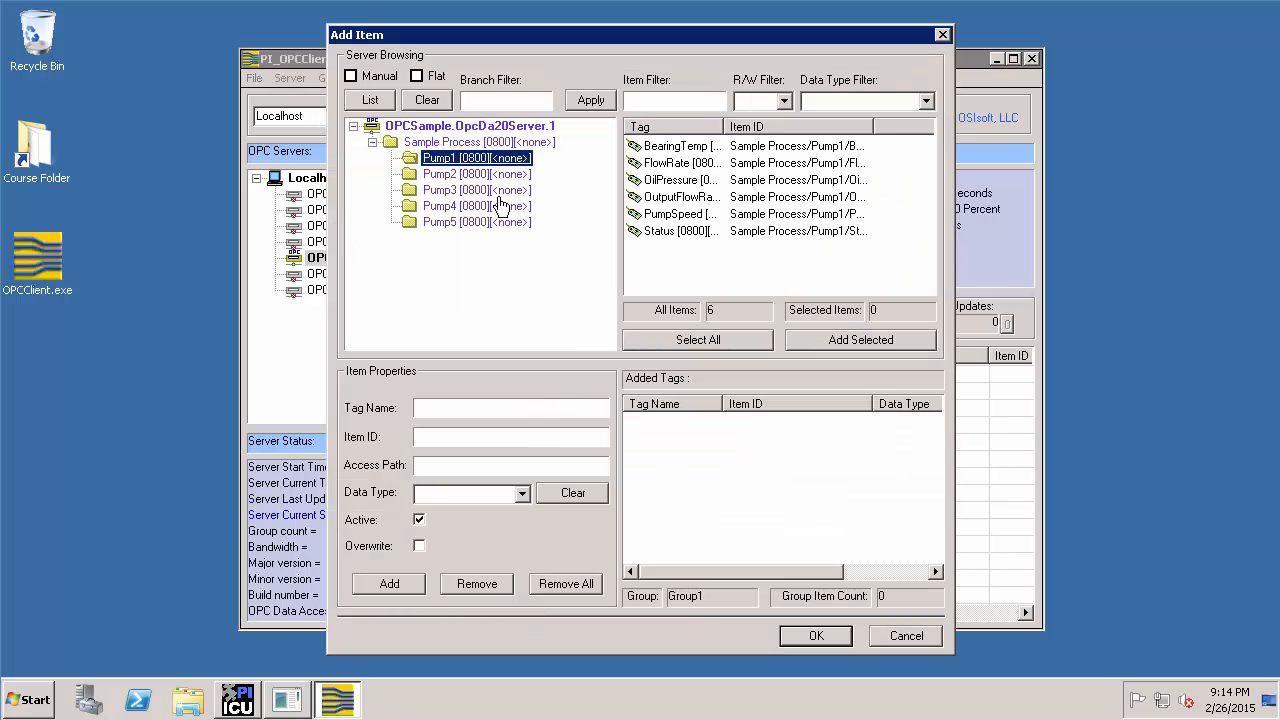
pyautogui.click(755, 342)
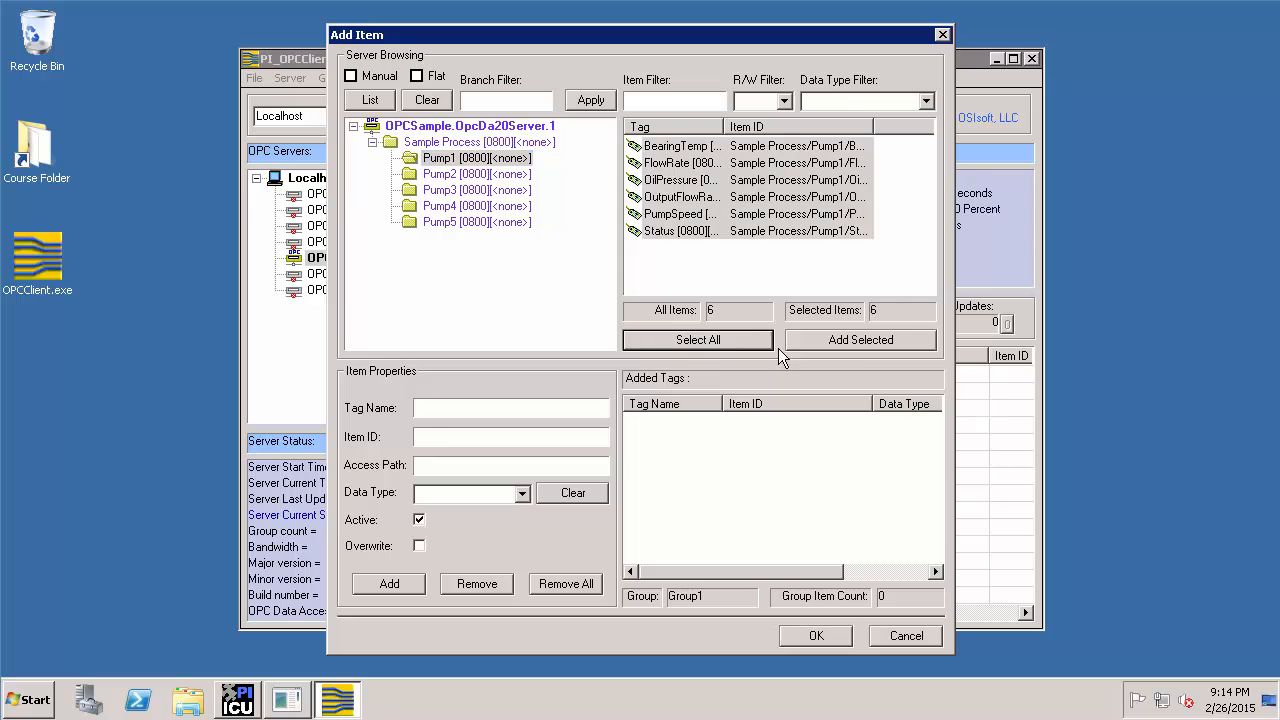
pyautogui.click(848, 342)
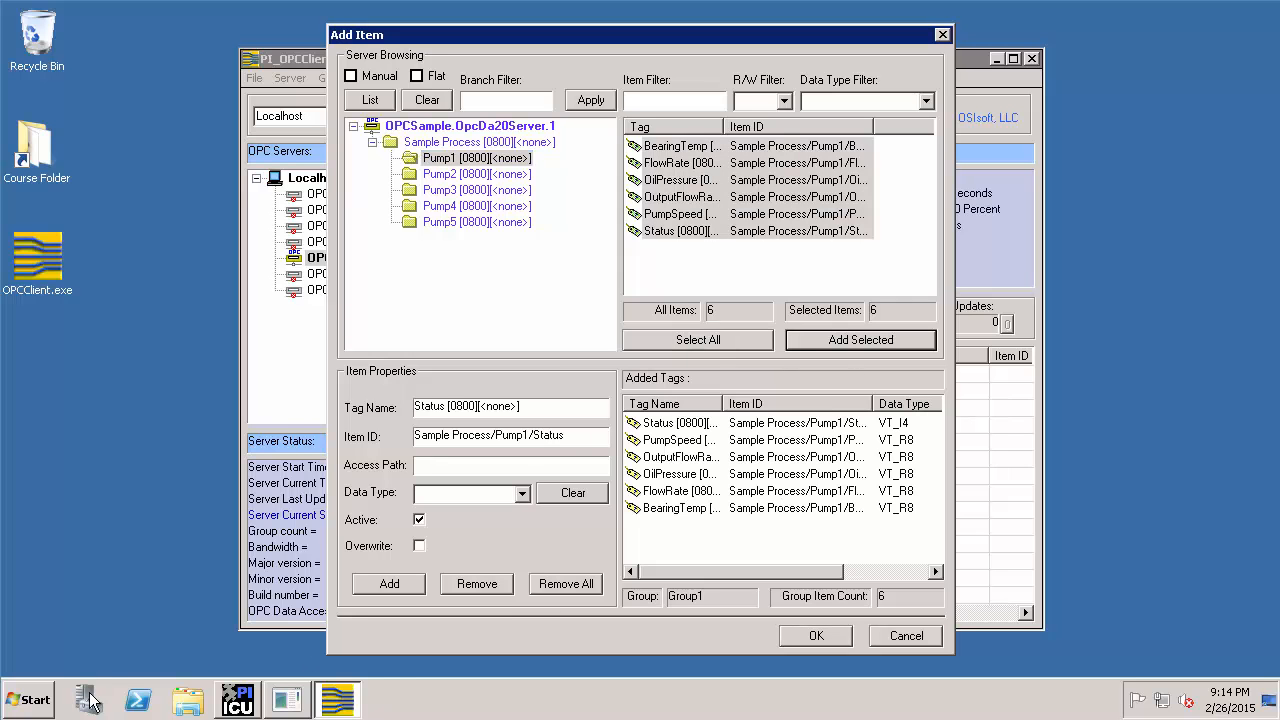
# Step: Open a blank Notepad document and move its window so it can be reached beside the Add Item dialog
pyautogui.click(28, 700)
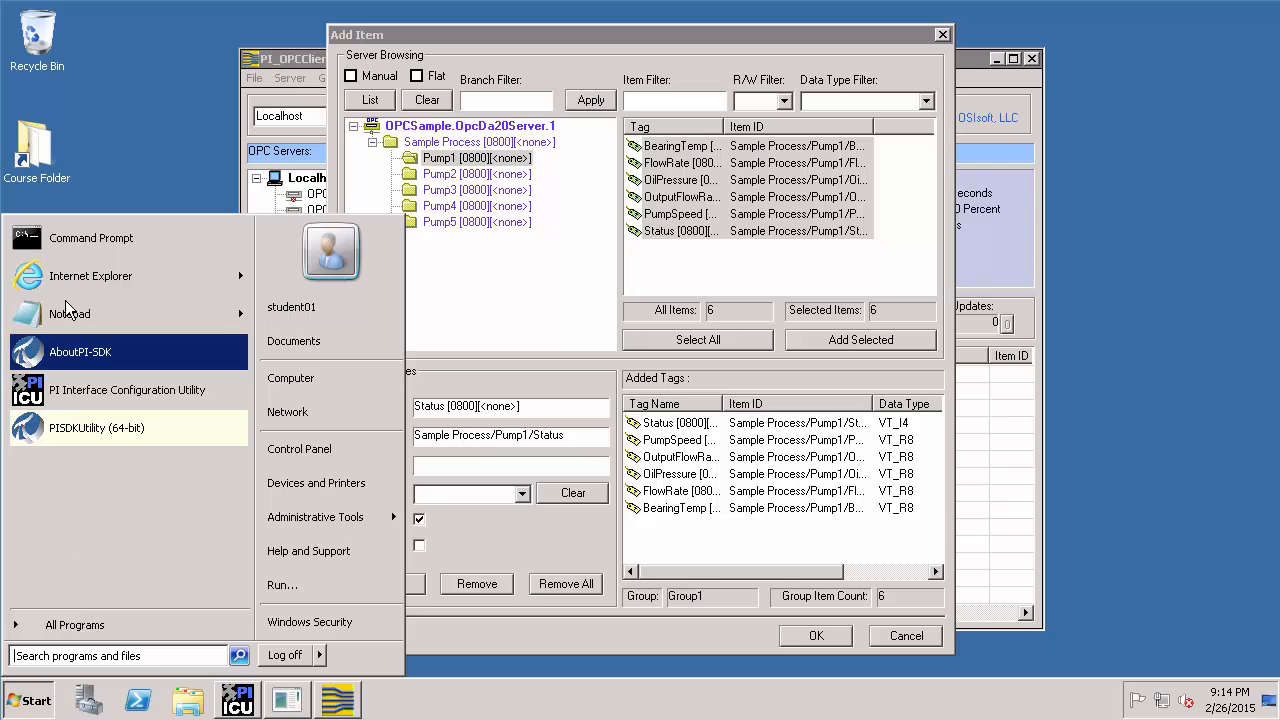
pyautogui.moveTo(72, 318)
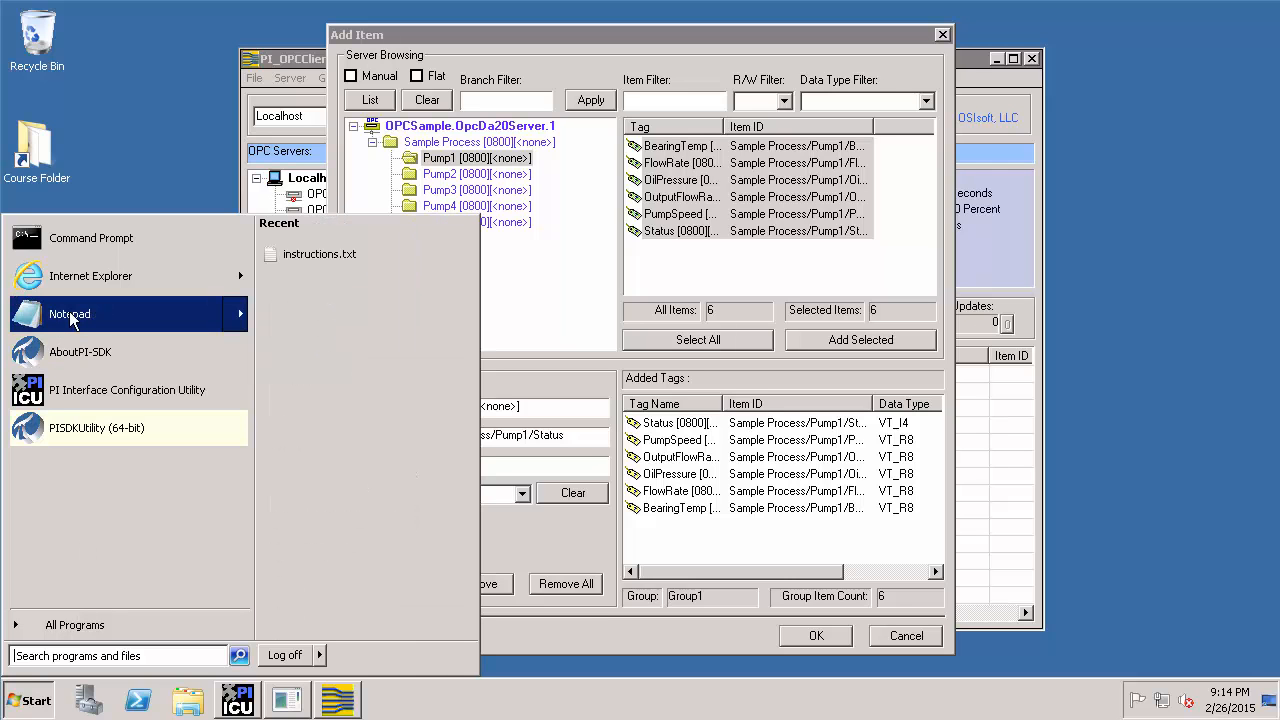
pyautogui.click(70, 315)
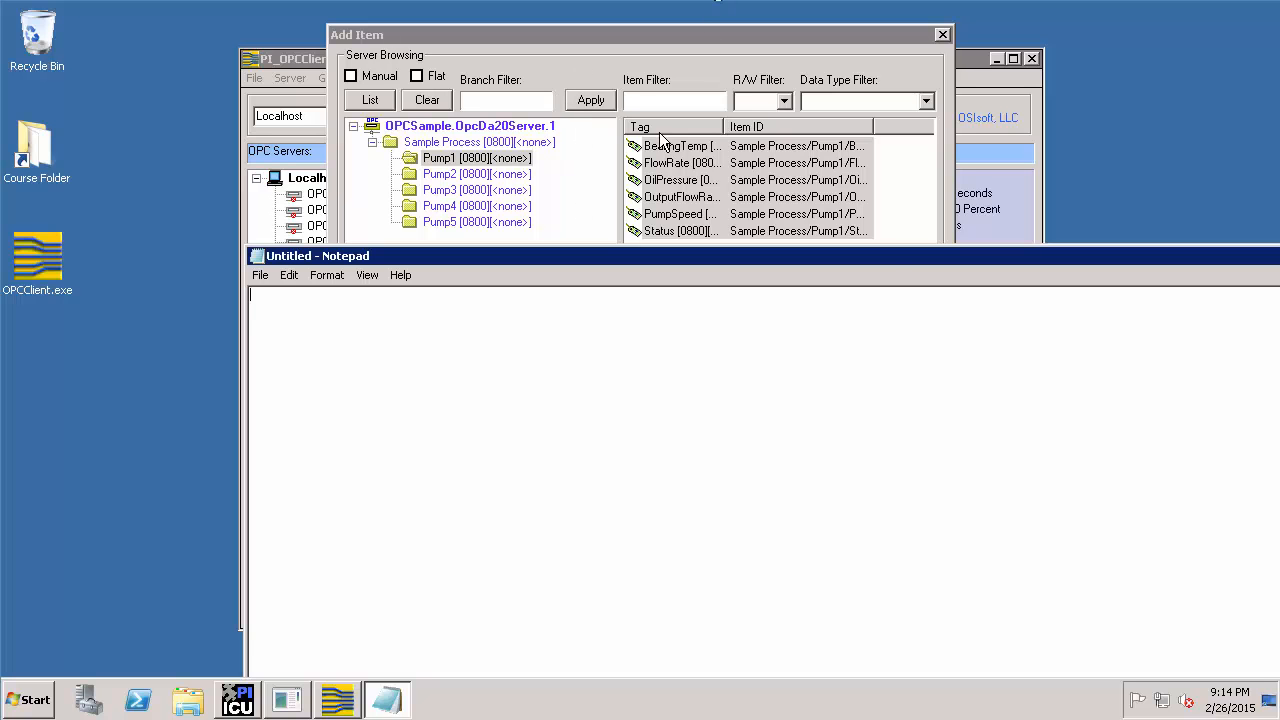
pyautogui.moveTo(899, 258); pyautogui.dragTo(570, 284)
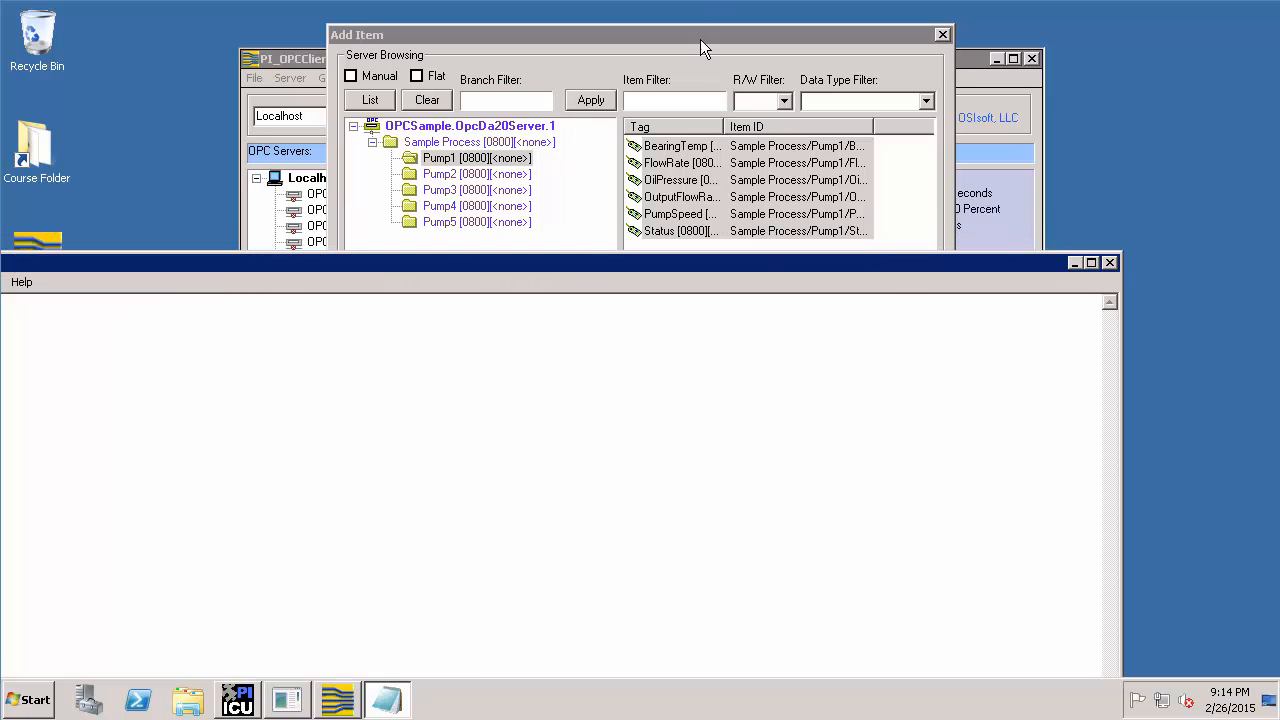
# Step: Copy the Item ID of the added PumpSpeed tag, Sample Process/Pump1/PumpSpeed, into the Notepad document
pyautogui.click(689, 37)
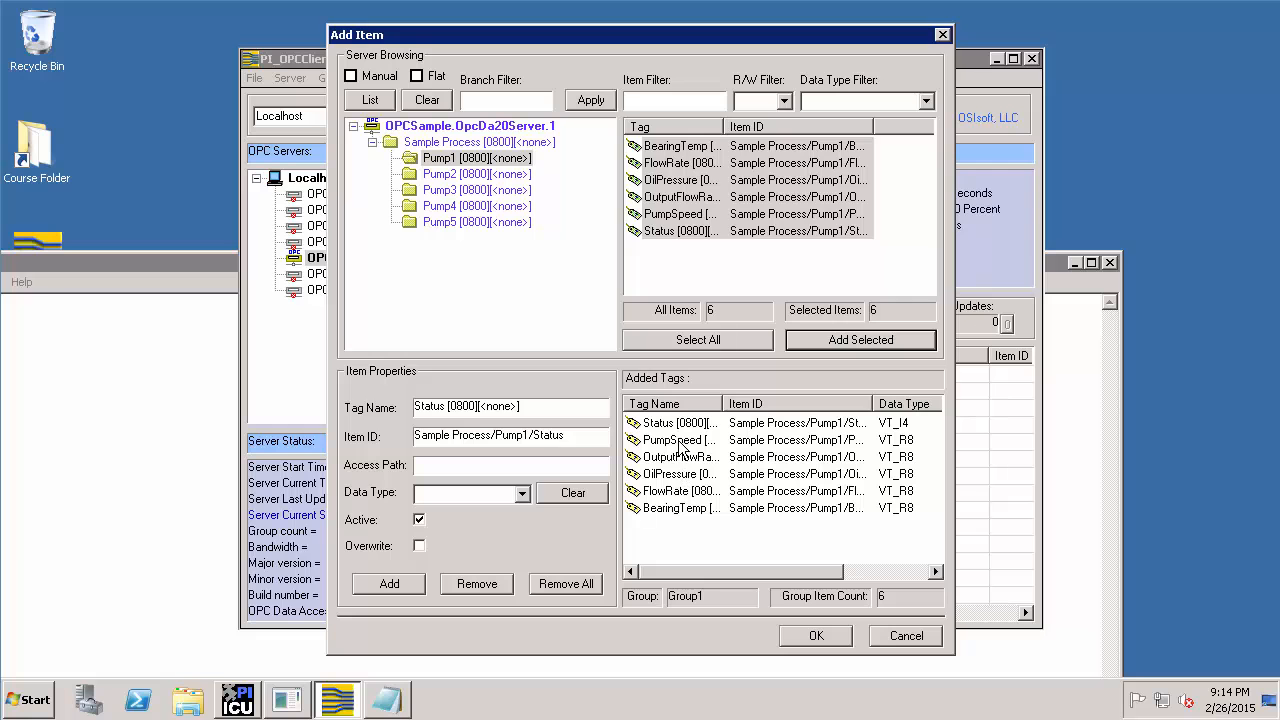
pyautogui.click(675, 491)
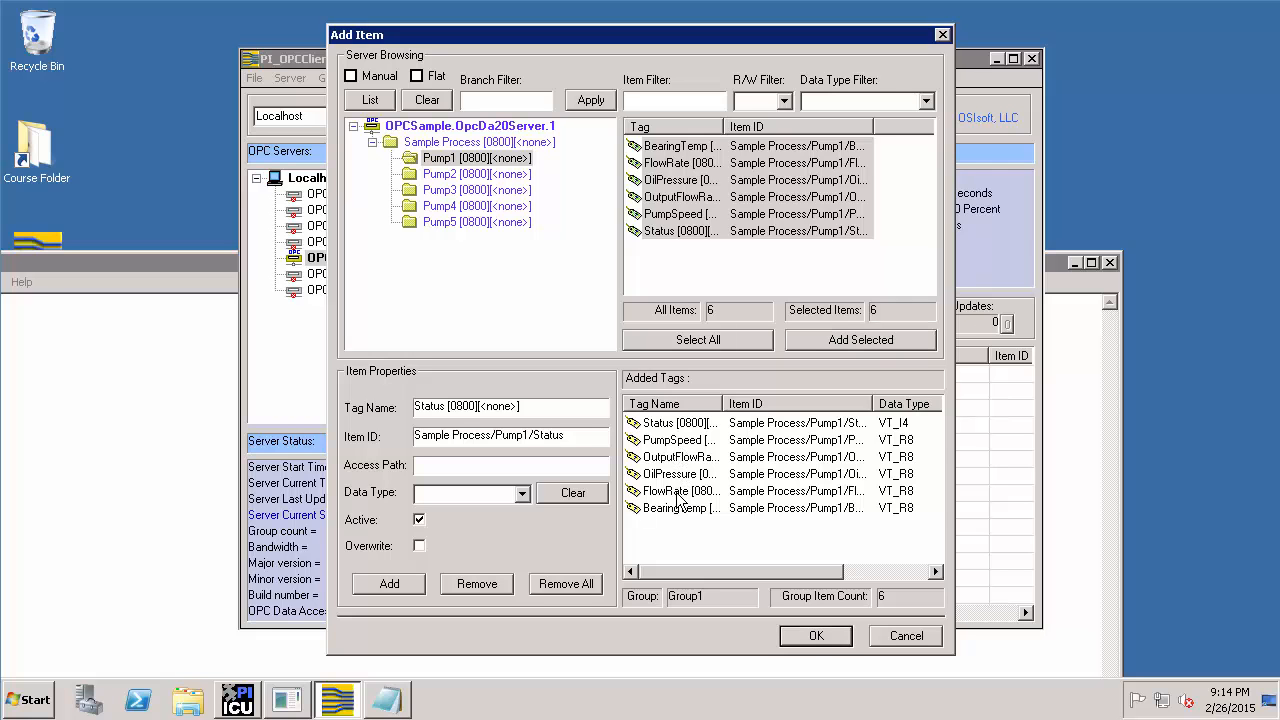
pyautogui.click(672, 425)
pyautogui.click(672, 440)
pyautogui.moveTo(592, 435); pyautogui.dragTo(315, 447)
pyautogui.click(183, 402)
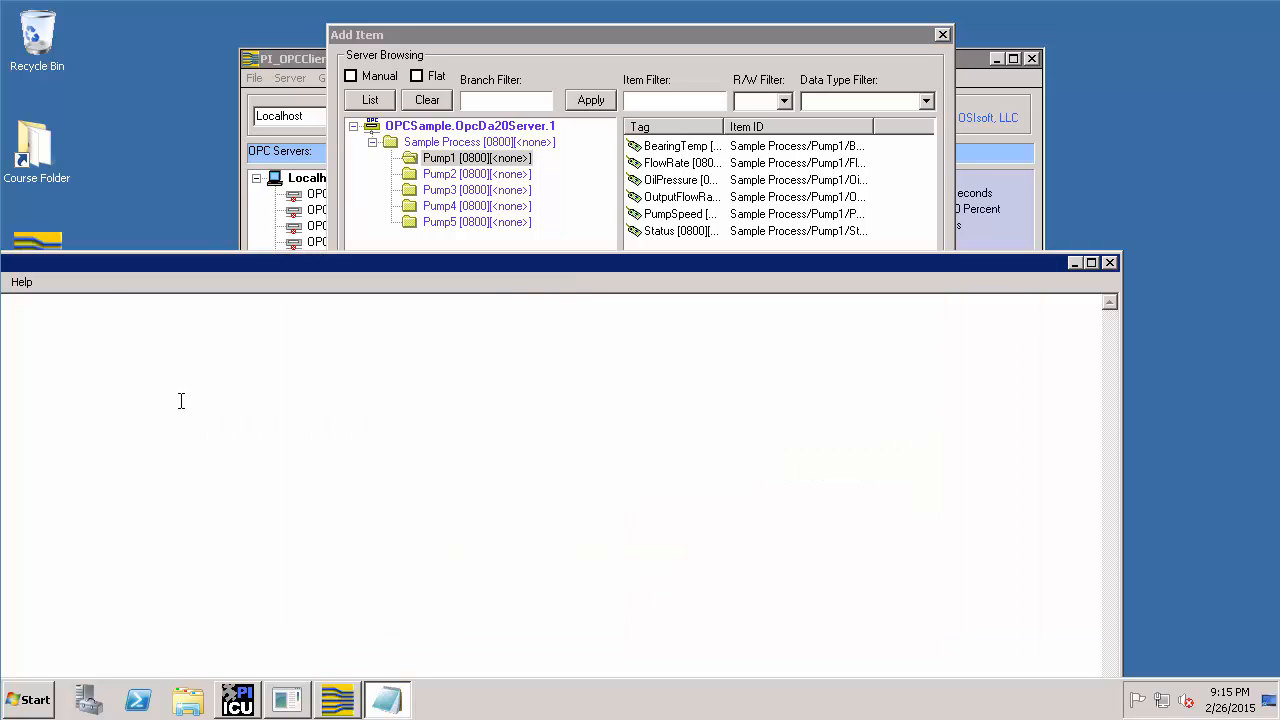
pyautogui.hotkey('ctrl', 'v')
# Step: Copy the OutputFlowRate tag's Item ID, Sample Process/Pump1/OutputFlowRate, onto the second line of the Notepad document
pyautogui.click(536, 32)
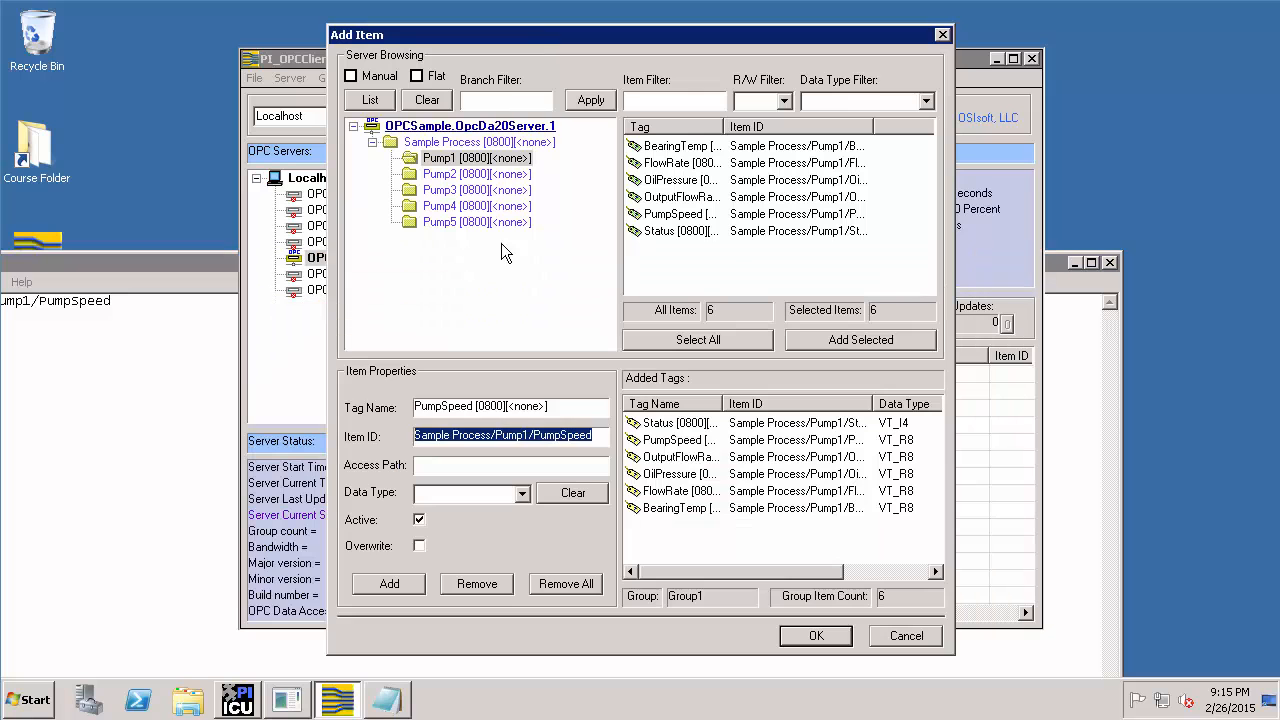
pyautogui.click(676, 457)
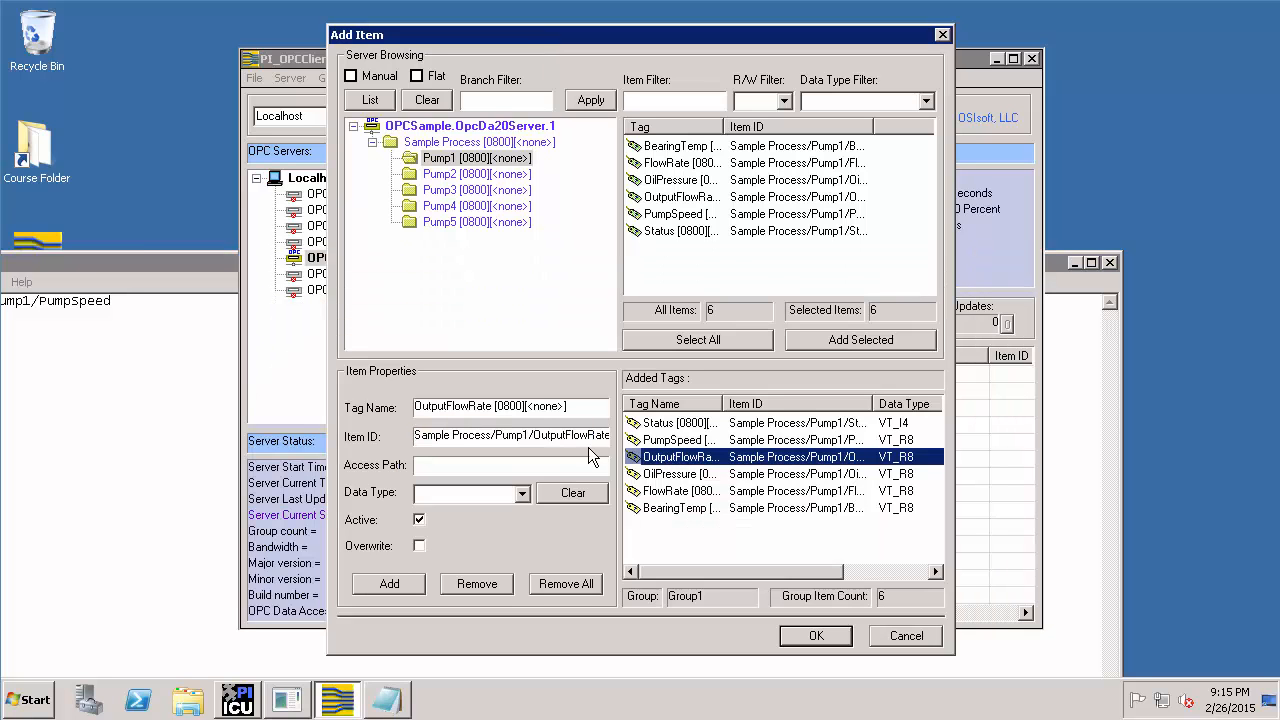
pyautogui.click(420, 435)
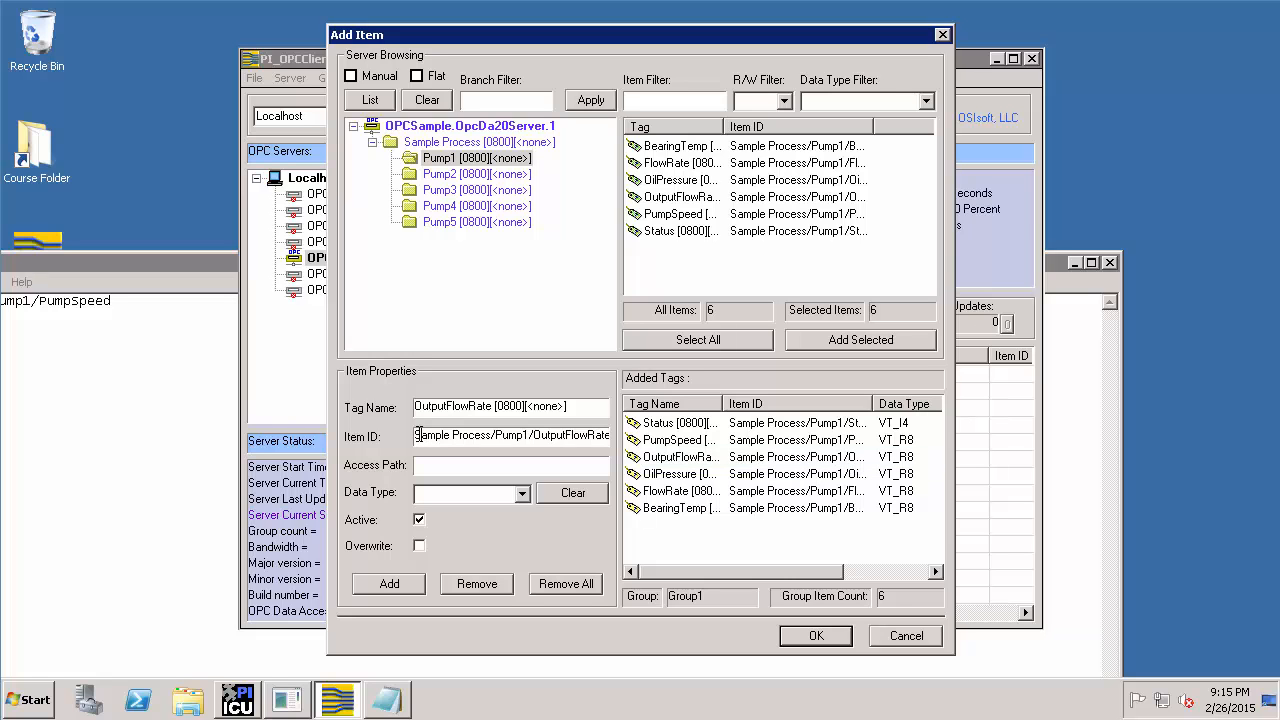
pyautogui.moveTo(420, 435); pyautogui.dragTo(612, 436)
pyautogui.hotkey('ctrl', 'c')
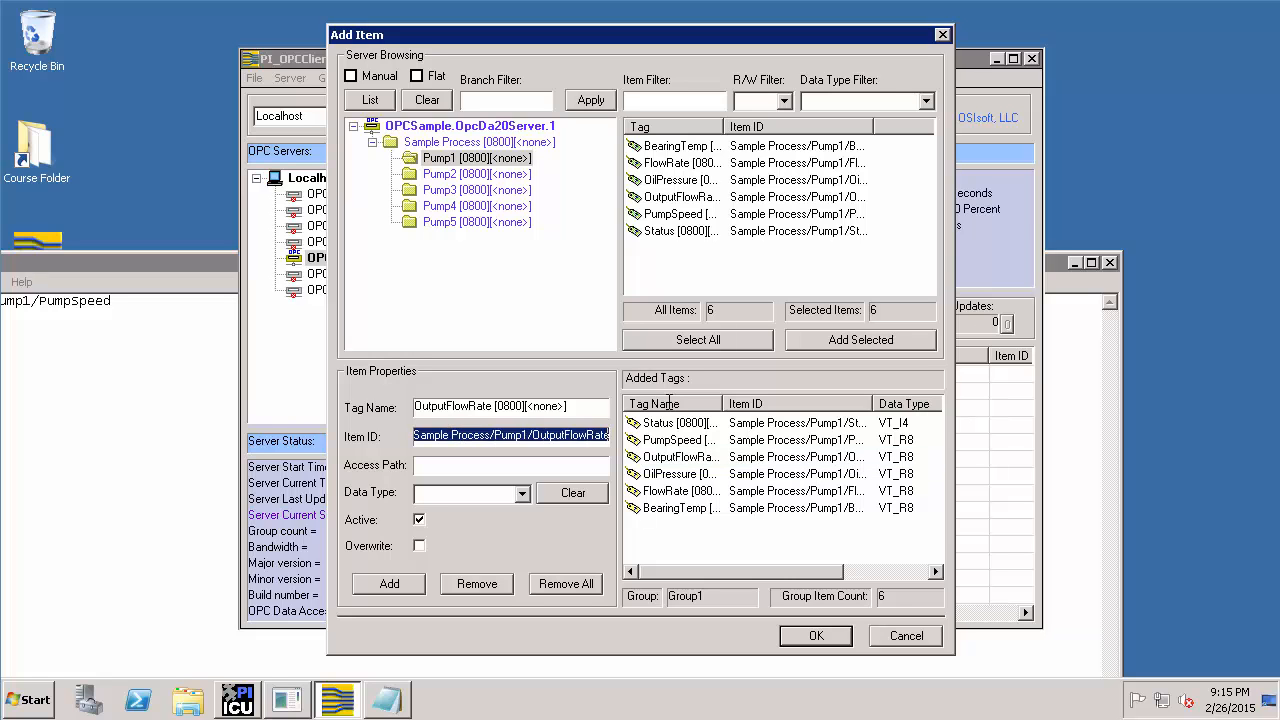
pyautogui.click(216, 441)
pyautogui.hotkey('ctrl', 'v')
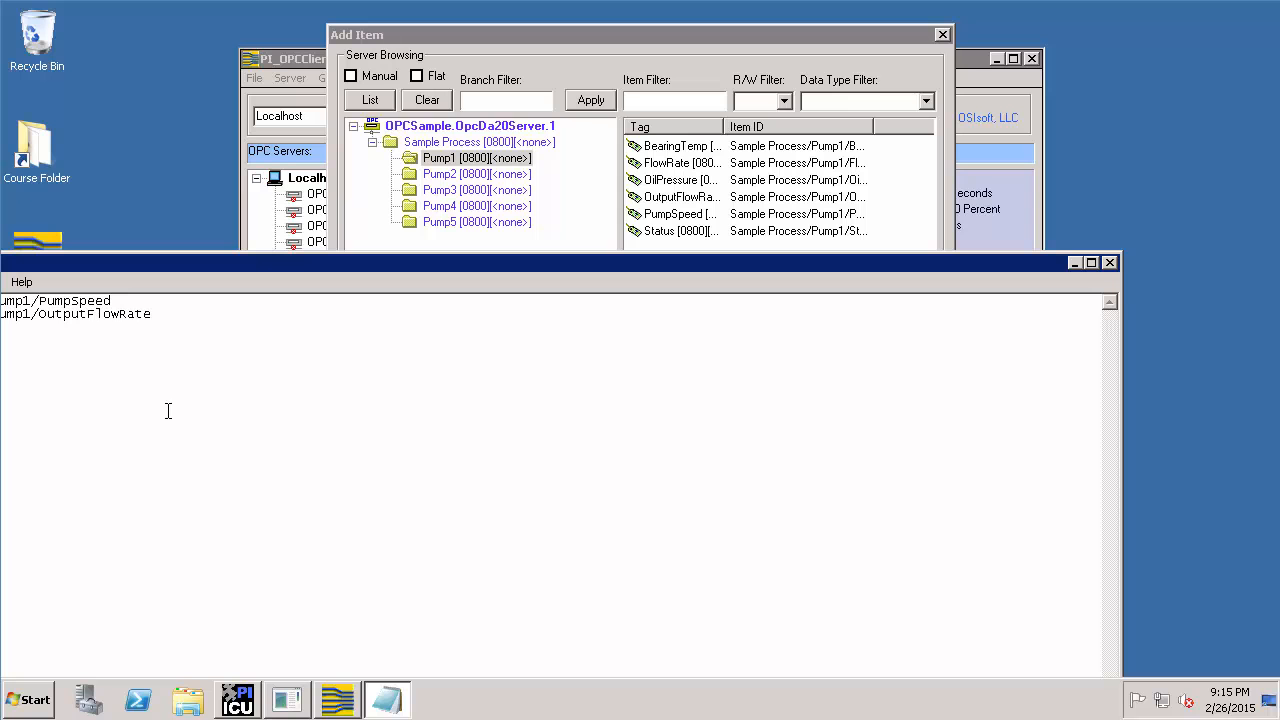
# Step: Copy the OilPressure tag's Item ID, Sample Process/Pump1/OilPressure, onto the third line of the Notepad document
pyautogui.click(598, 33)
pyautogui.click(652, 476)
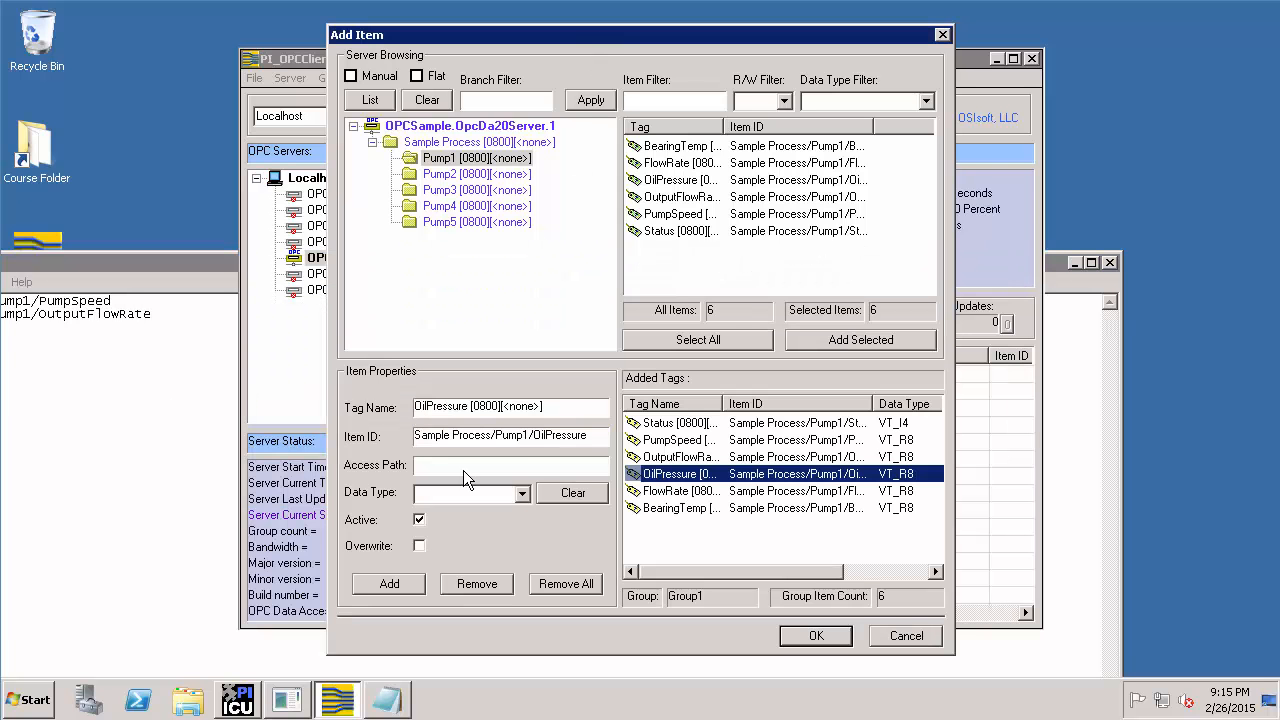
pyautogui.click(560, 445)
pyautogui.moveTo(560, 445); pyautogui.dragTo(362, 447)
pyautogui.hotkey('ctrl', 'c')
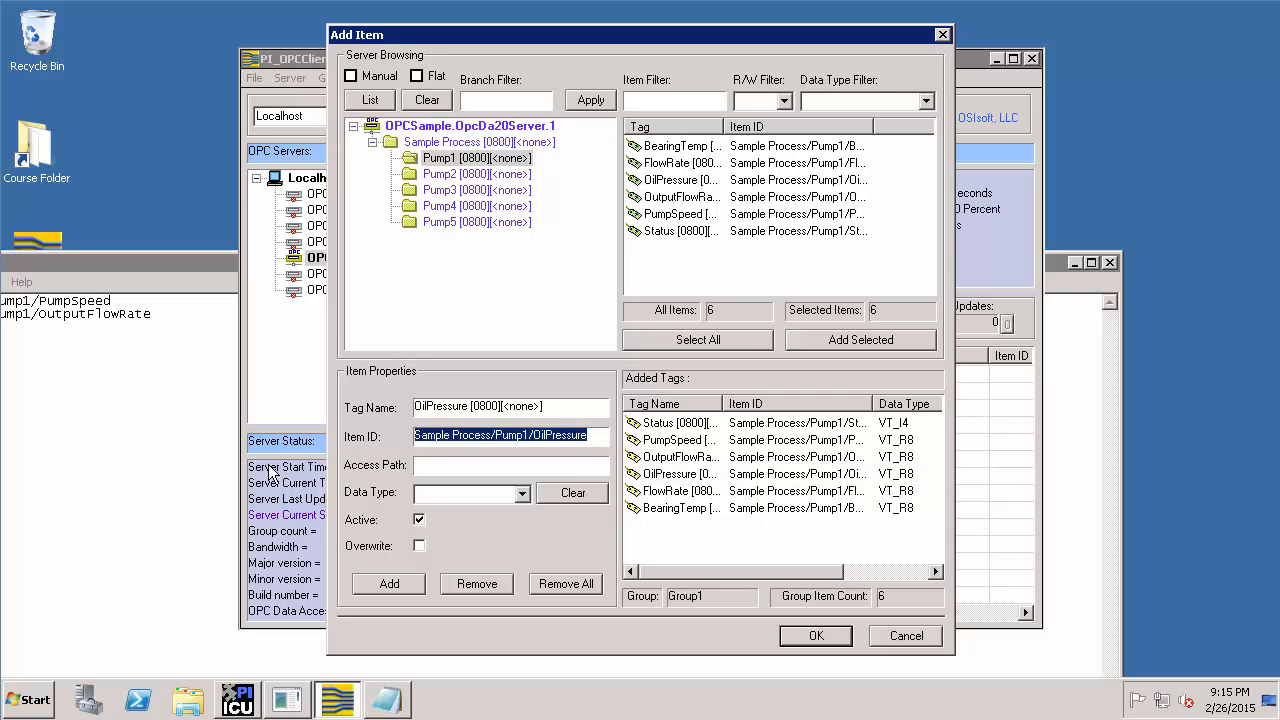
pyautogui.click(153, 384)
pyautogui.hotkey('ctrl', 'v')
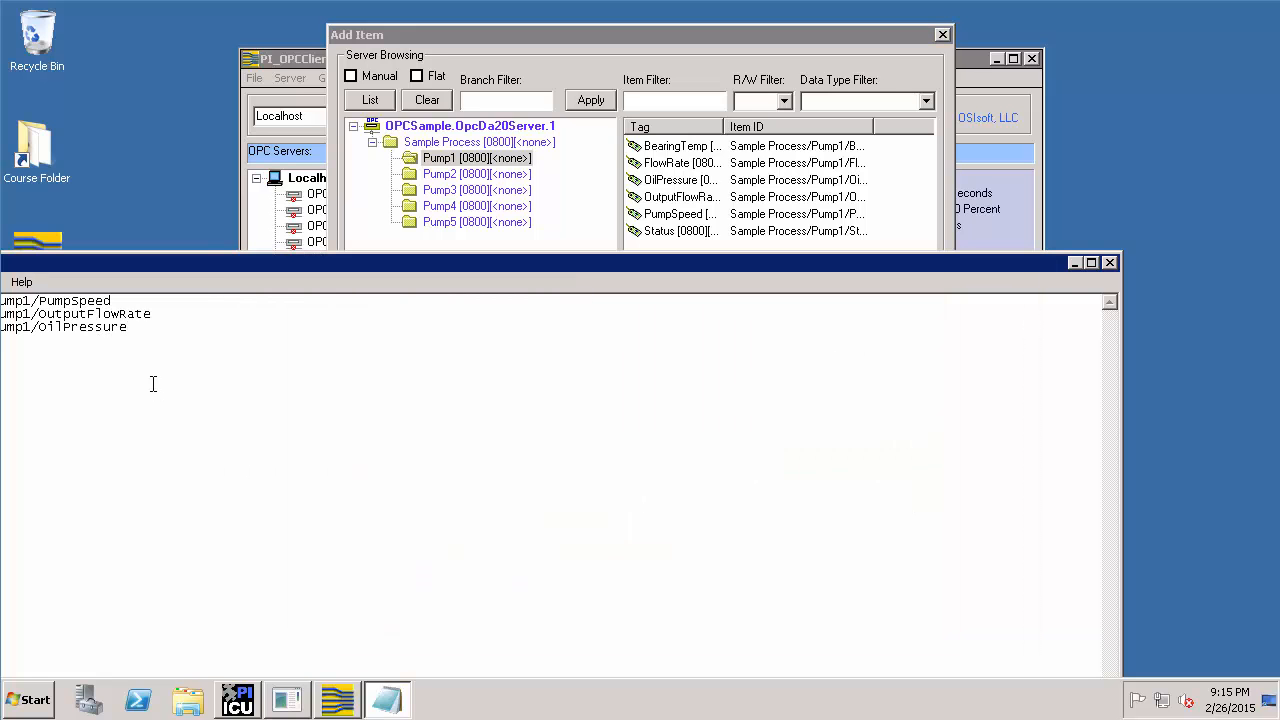
# Step: Copy the BearingTemp tag's Item ID, Sample Process/Pump1/BearingTemp, onto the fourth line of the Notepad document
pyautogui.click(472, 46)
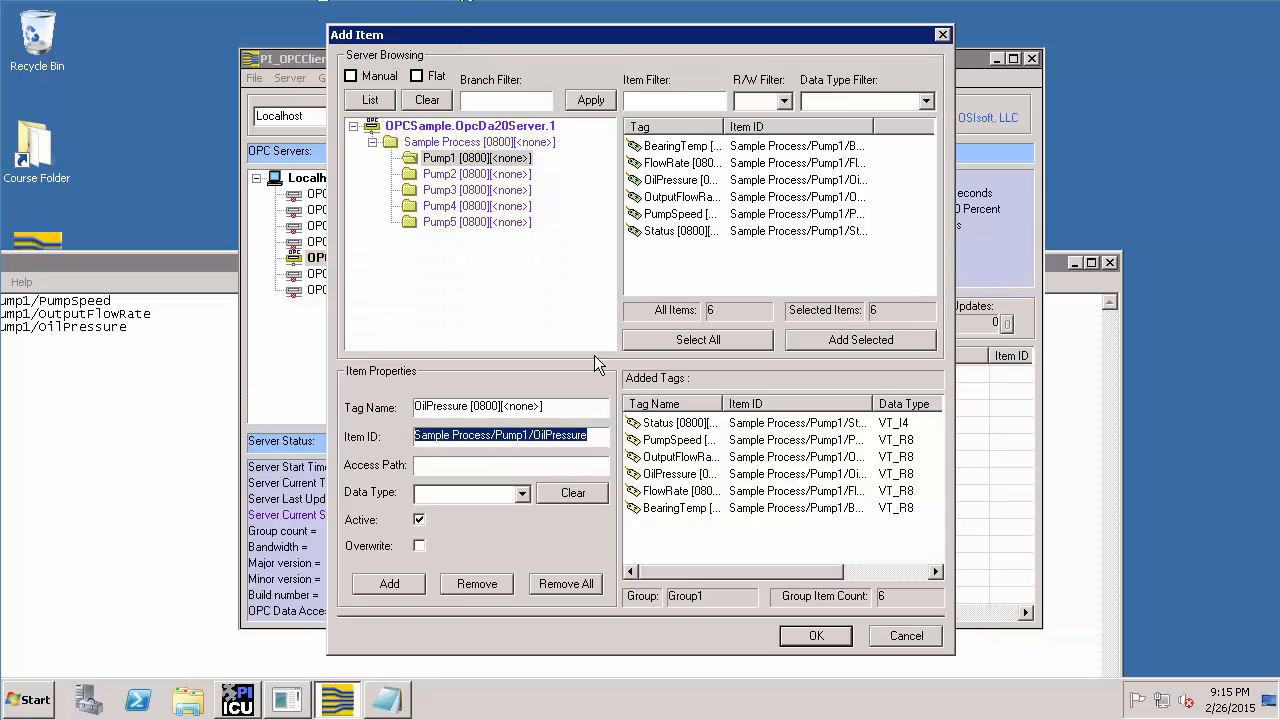
pyautogui.click(652, 508)
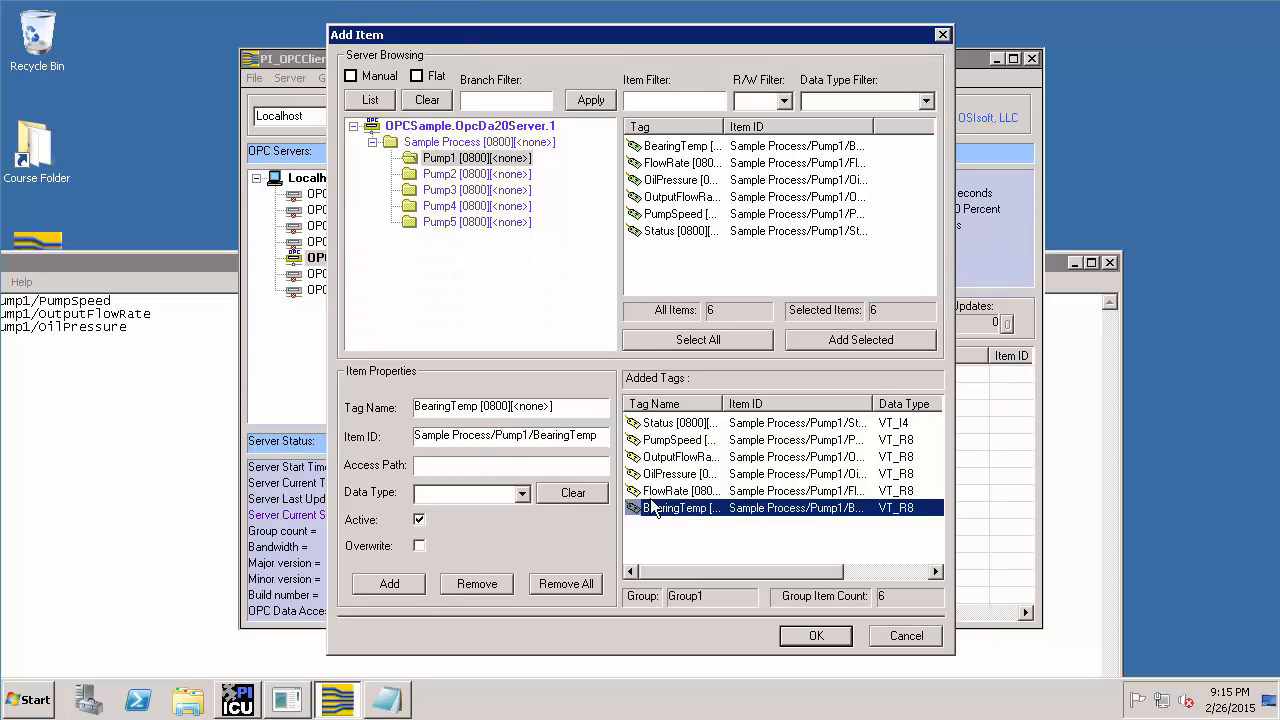
pyautogui.moveTo(598, 436); pyautogui.dragTo(342, 436)
pyautogui.hotkey('ctrl', 'c')
pyautogui.click(89, 397)
pyautogui.hotkey('ctrl', 'v')
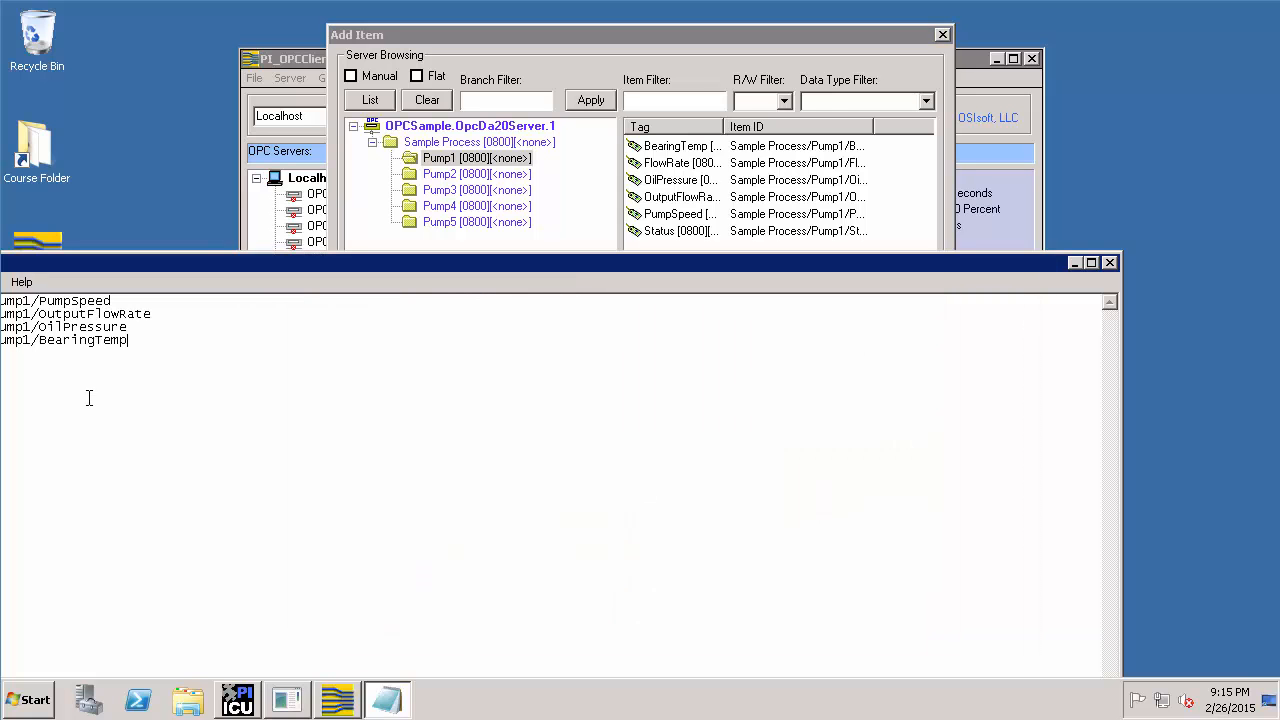
# Step: Copy the four Item IDs from Notepad into a new Notepad document on the PI Data Archive node PISRV1
pyautogui.moveTo(329, 260); pyautogui.dragTo(489, 154)
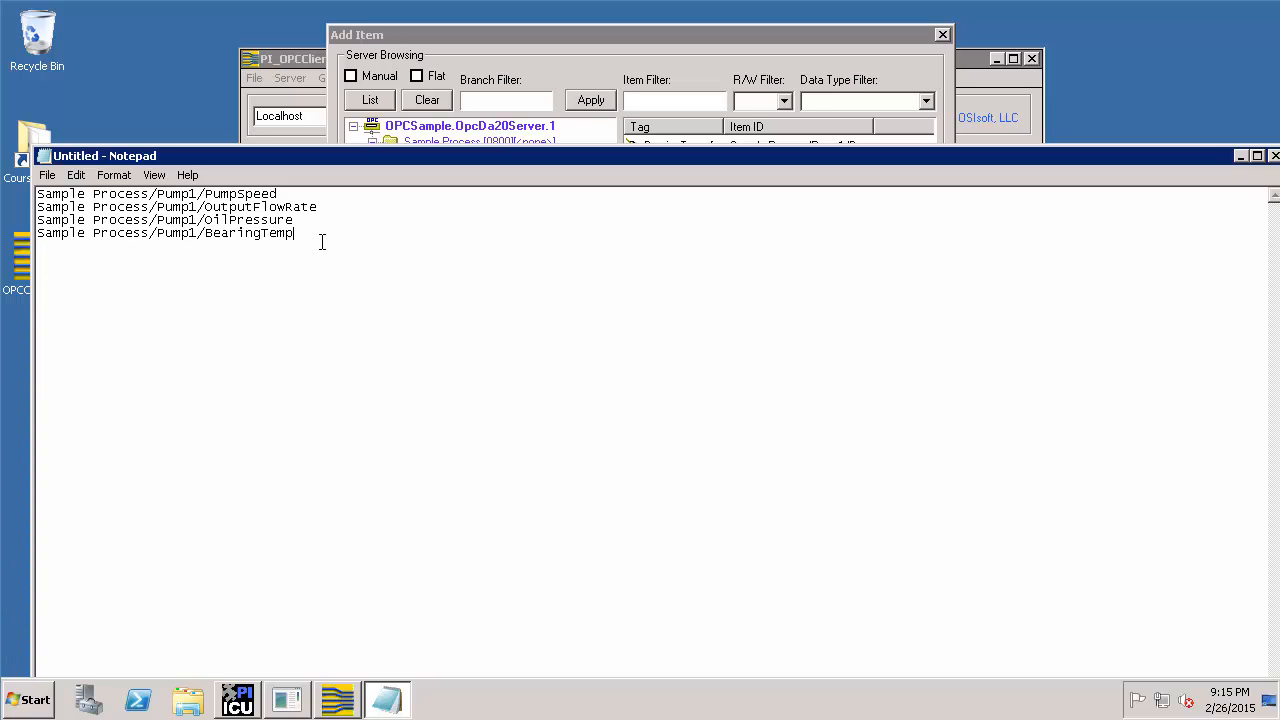
pyautogui.moveTo(313, 233); pyautogui.dragTo(84, 179)
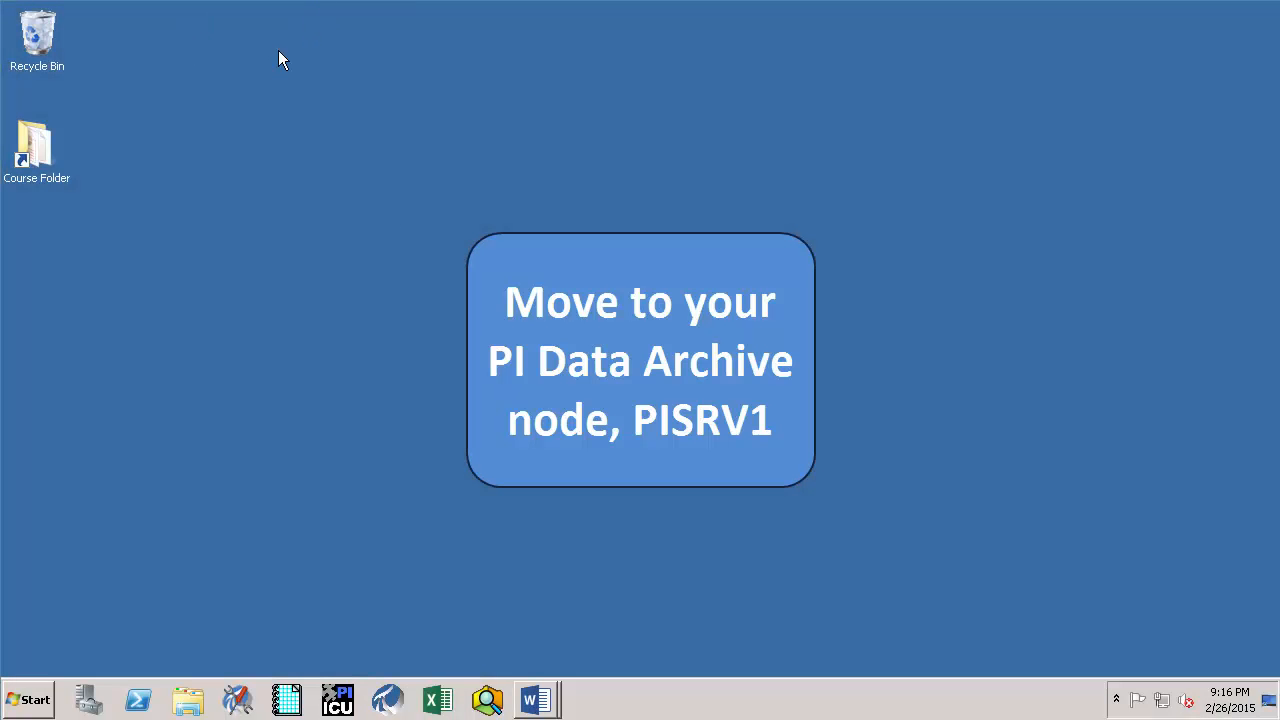
pyautogui.click(30, 700)
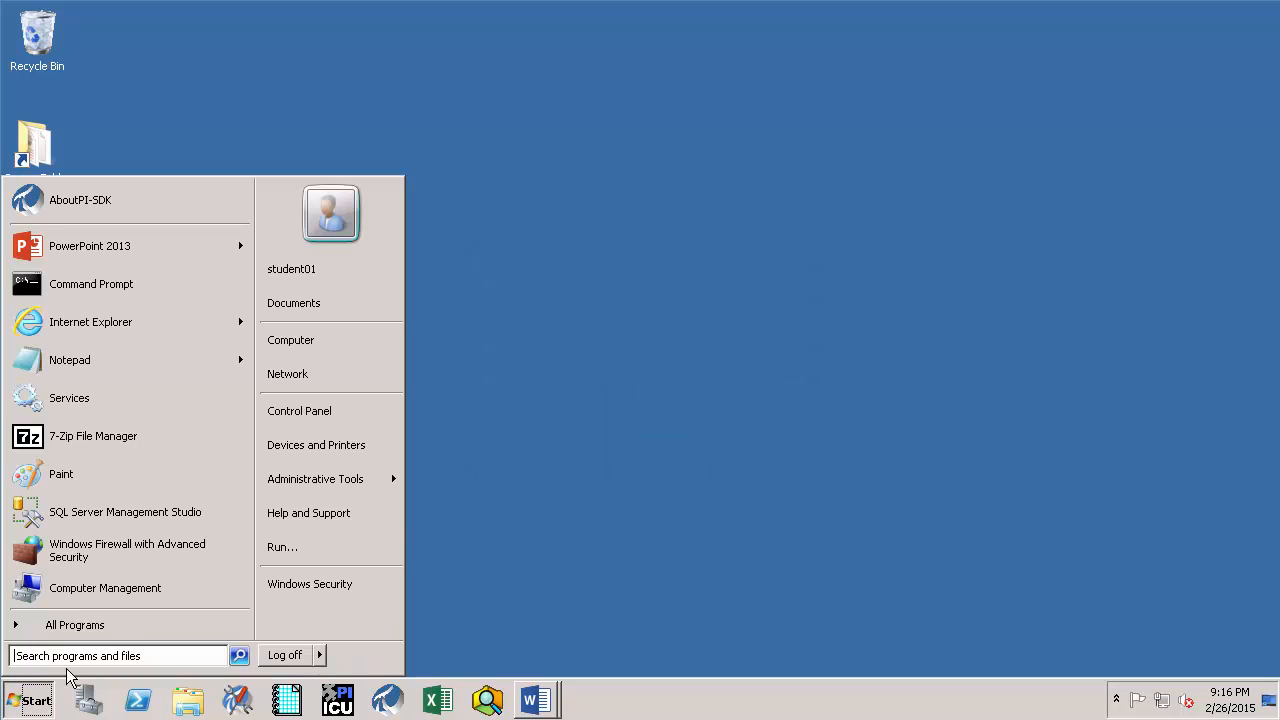
pyautogui.click(160, 360)
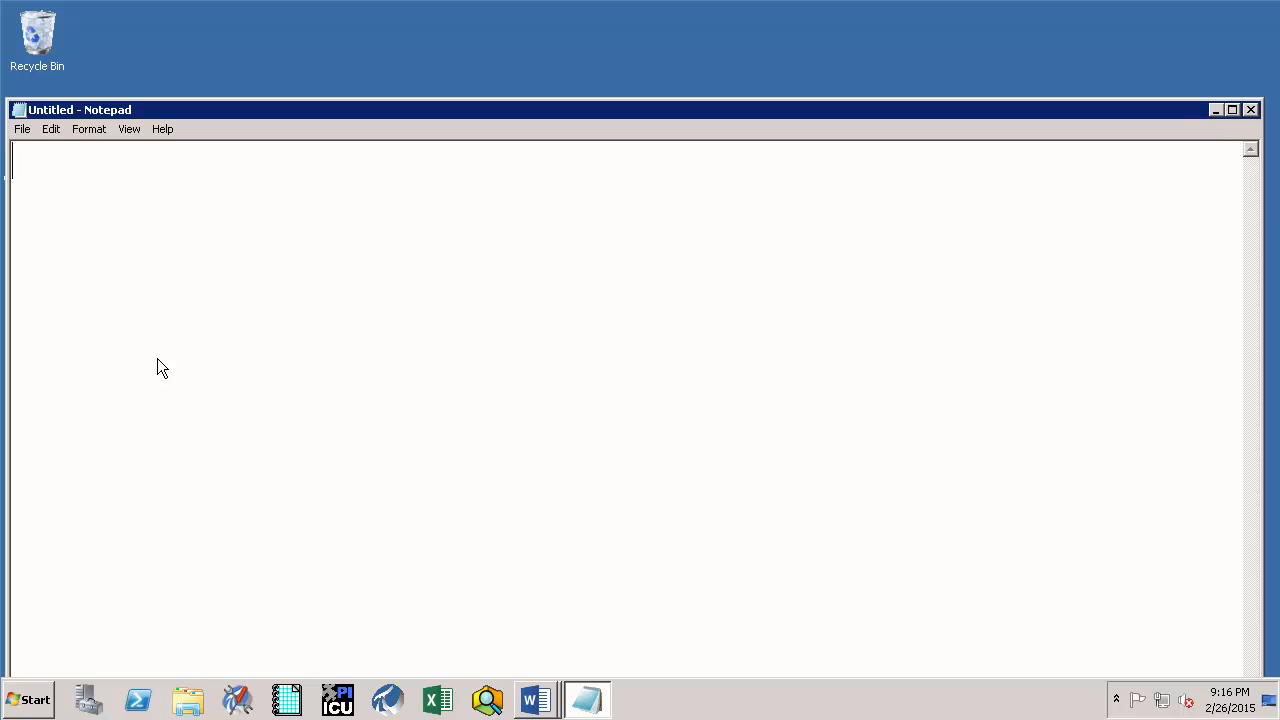
pyautogui.hotkey('ctrl', 'v')
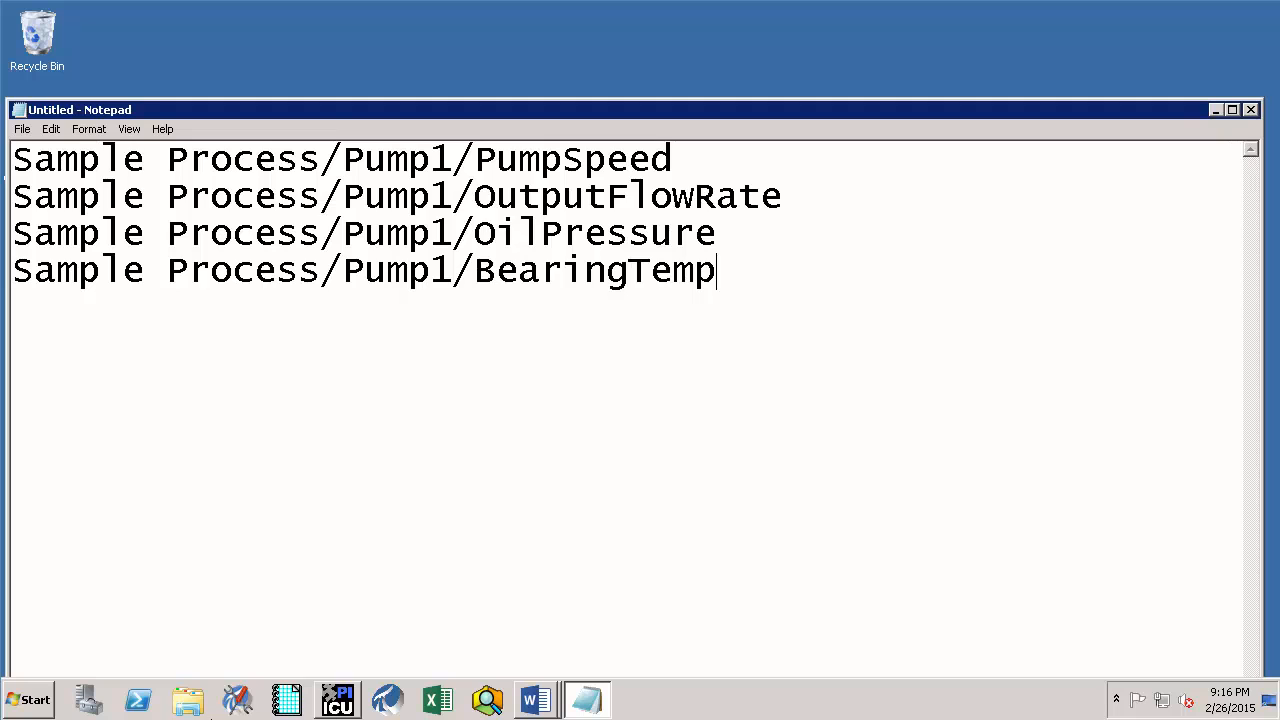
# Step: Switch to Excel and create a blank workbook
pyautogui.click(440, 700)
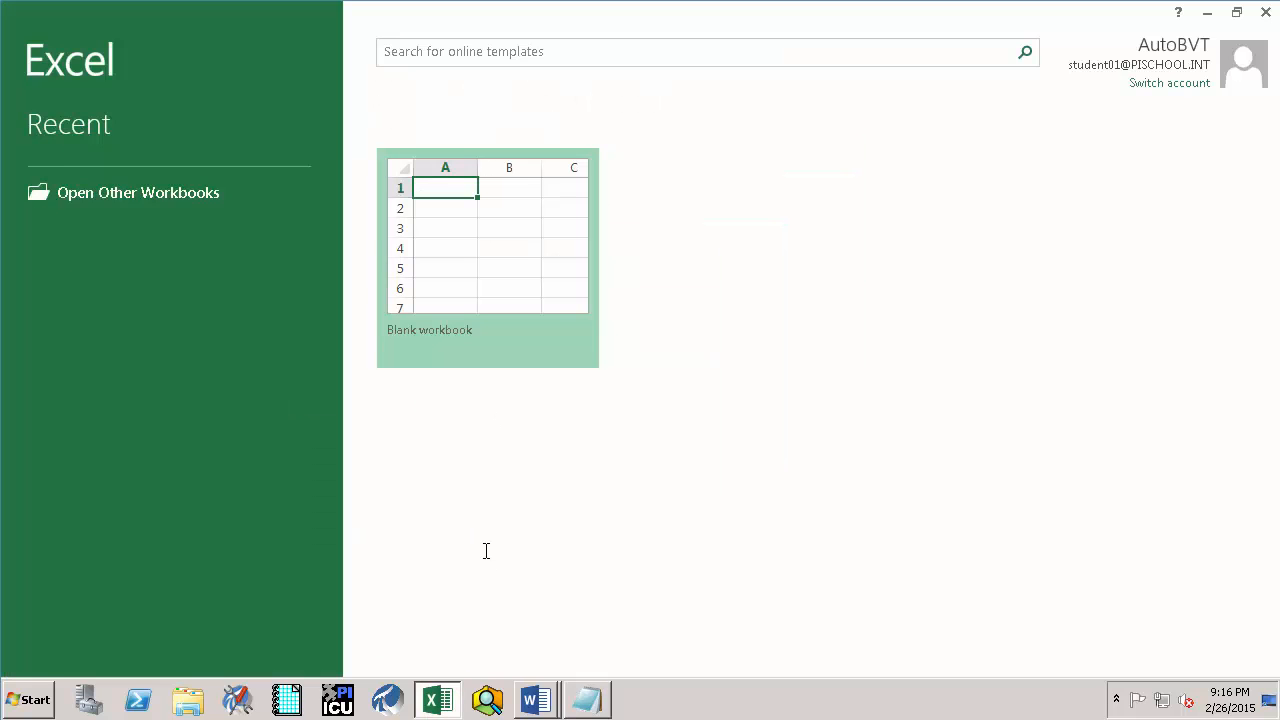
pyautogui.click(513, 288)
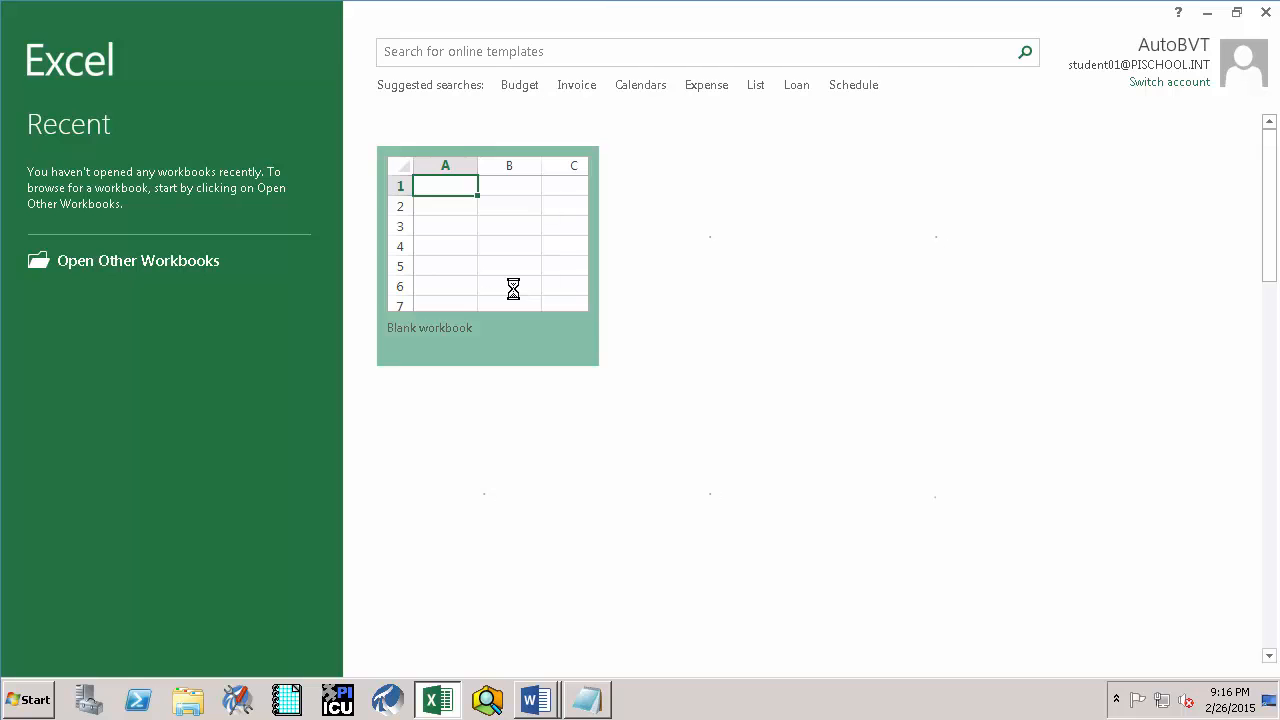
# Step: Set PI Builder's PI Server connection to PISRV1 in the blank workbook
pyautogui.click(512, 285)
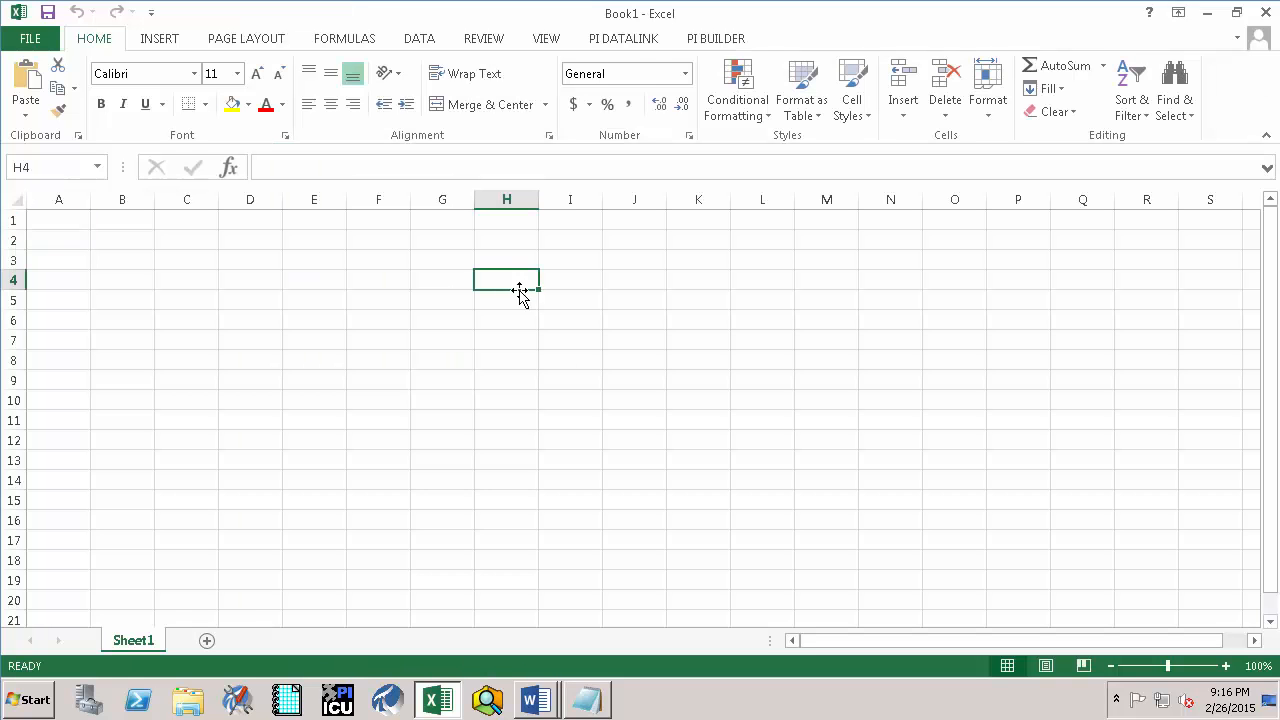
pyautogui.click(726, 40)
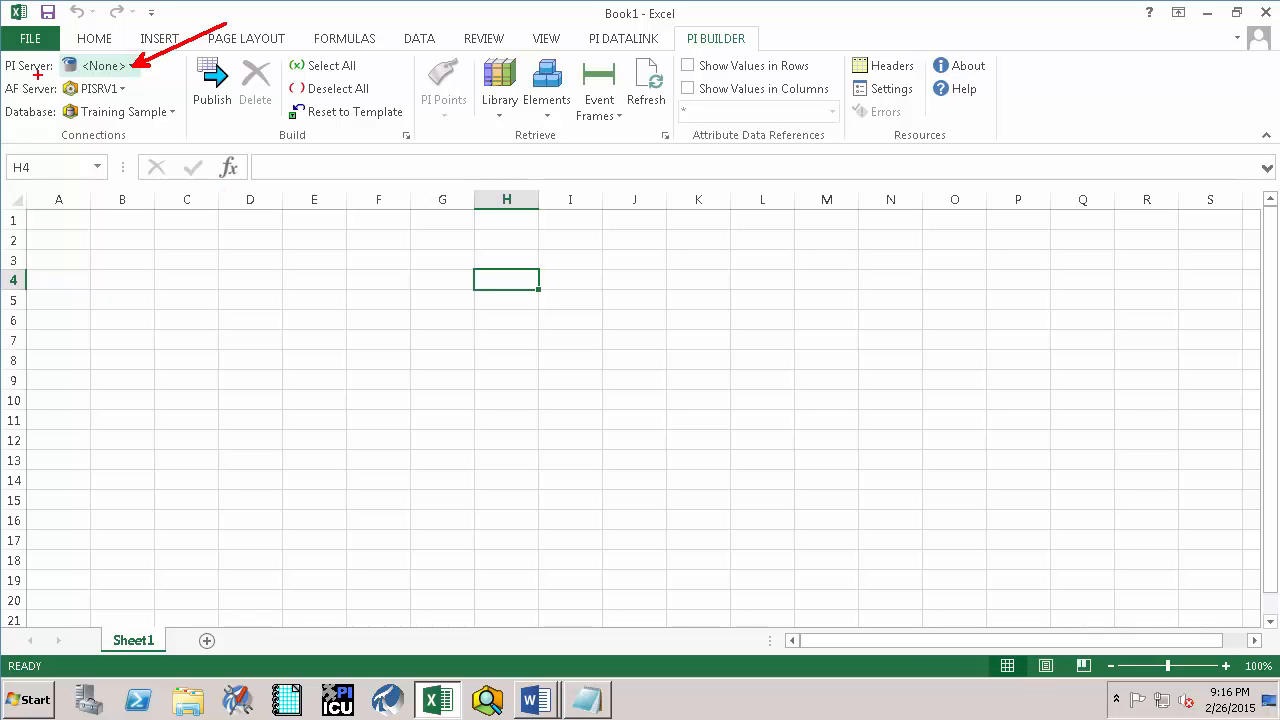
pyautogui.click(129, 67)
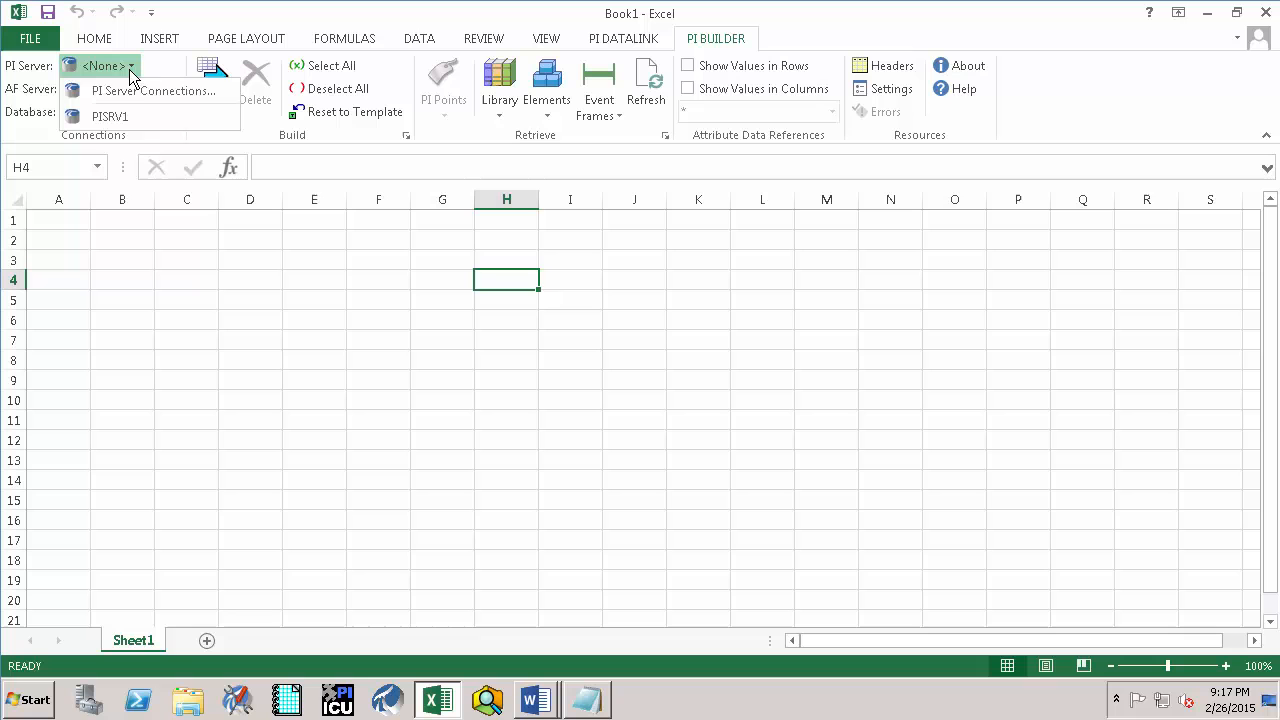
pyautogui.click(127, 124)
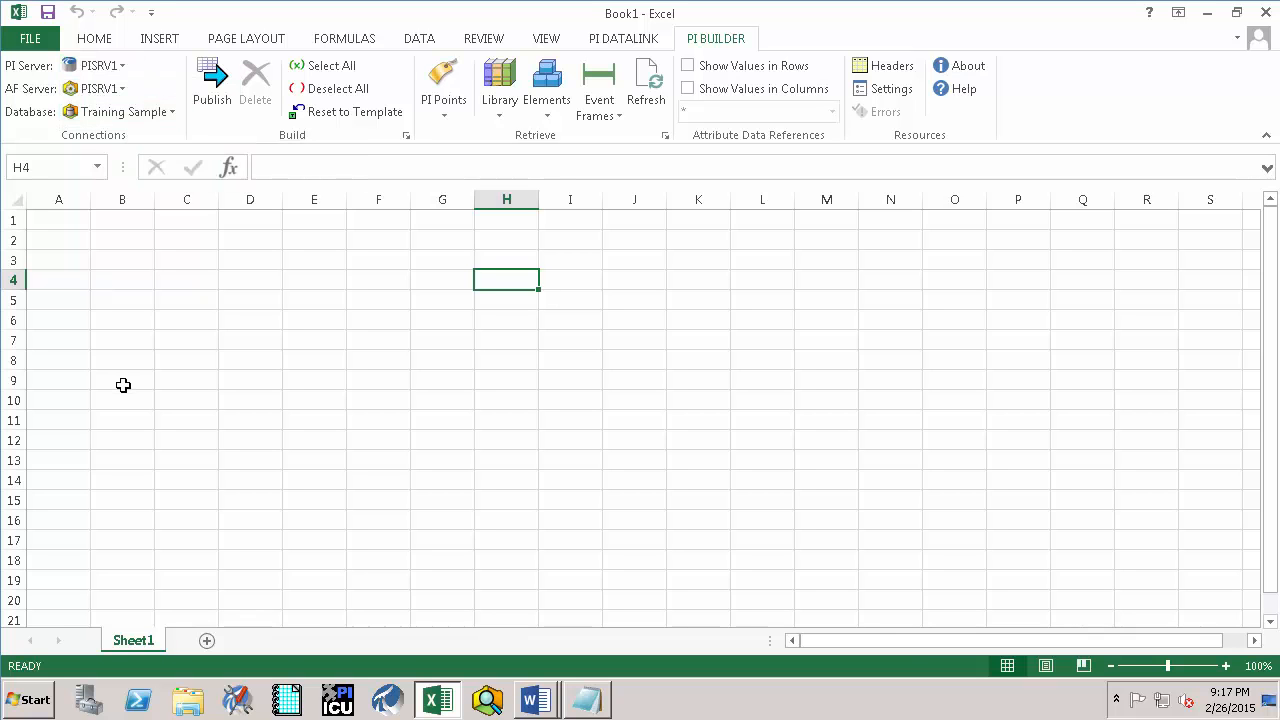
# Step: Search the PI points on PISRV1 with the name filter pump1*
pyautogui.click(448, 118)
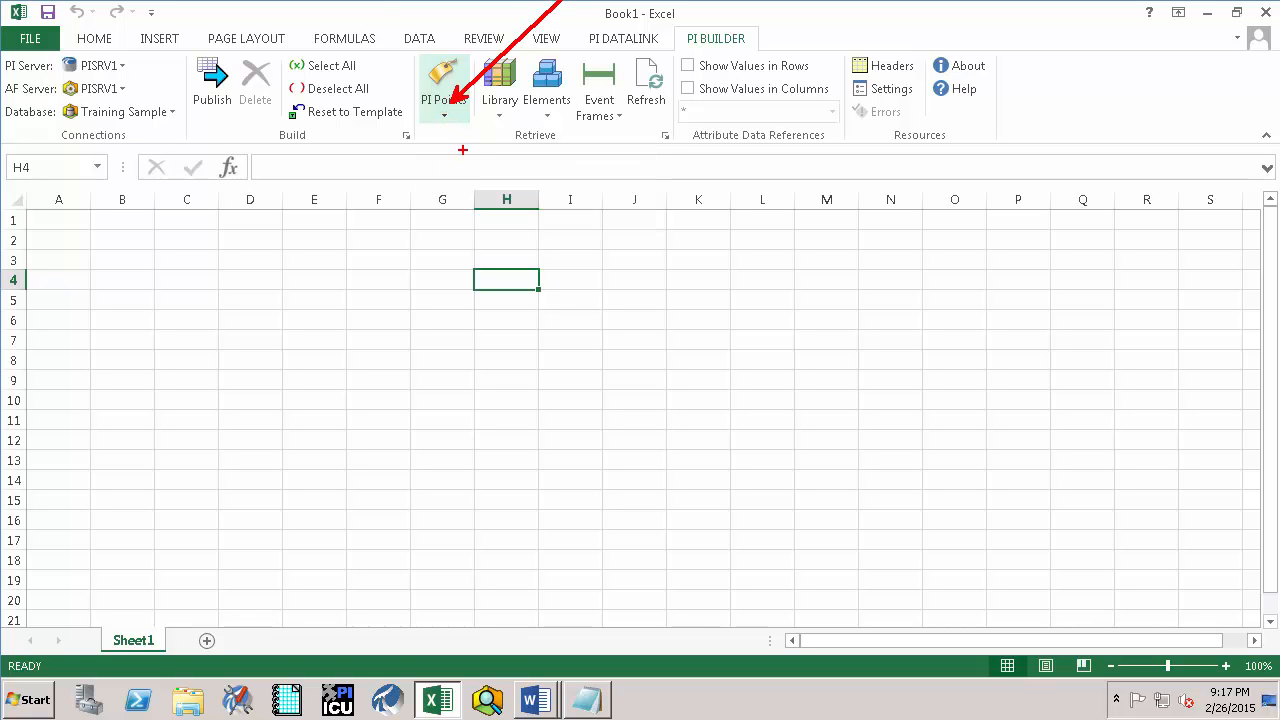
pyautogui.click(458, 121)
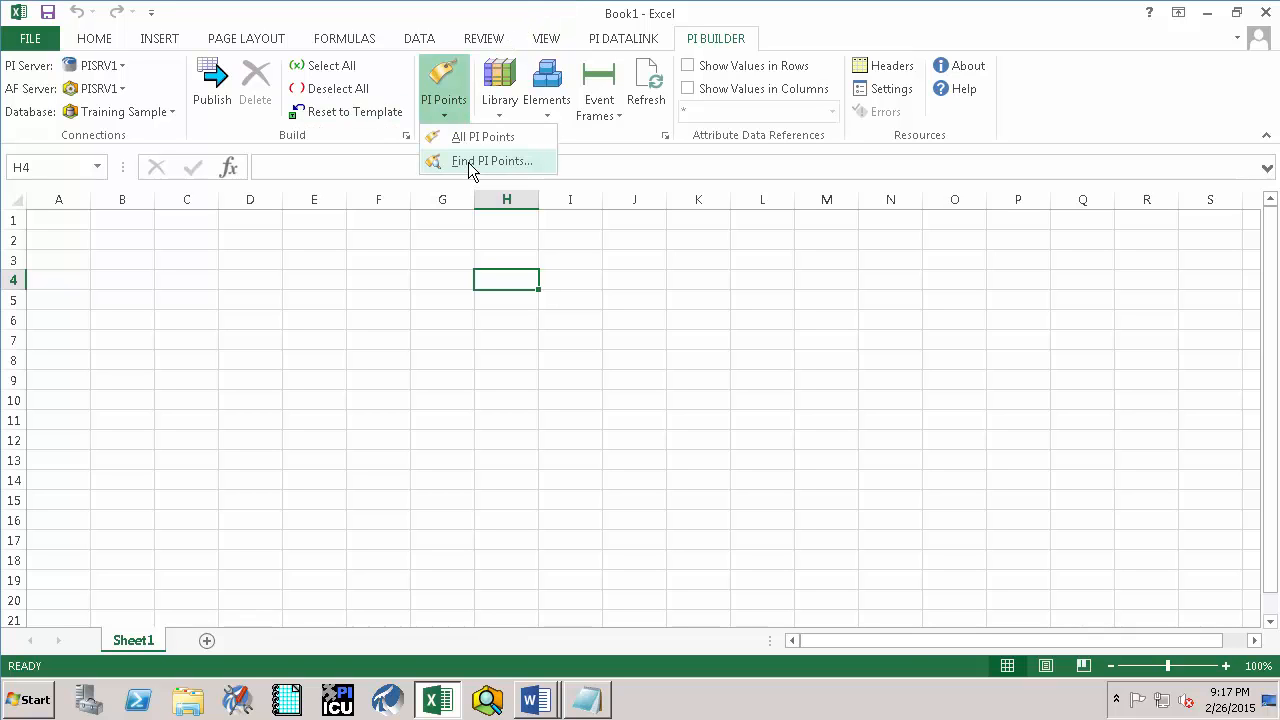
pyautogui.click(468, 162)
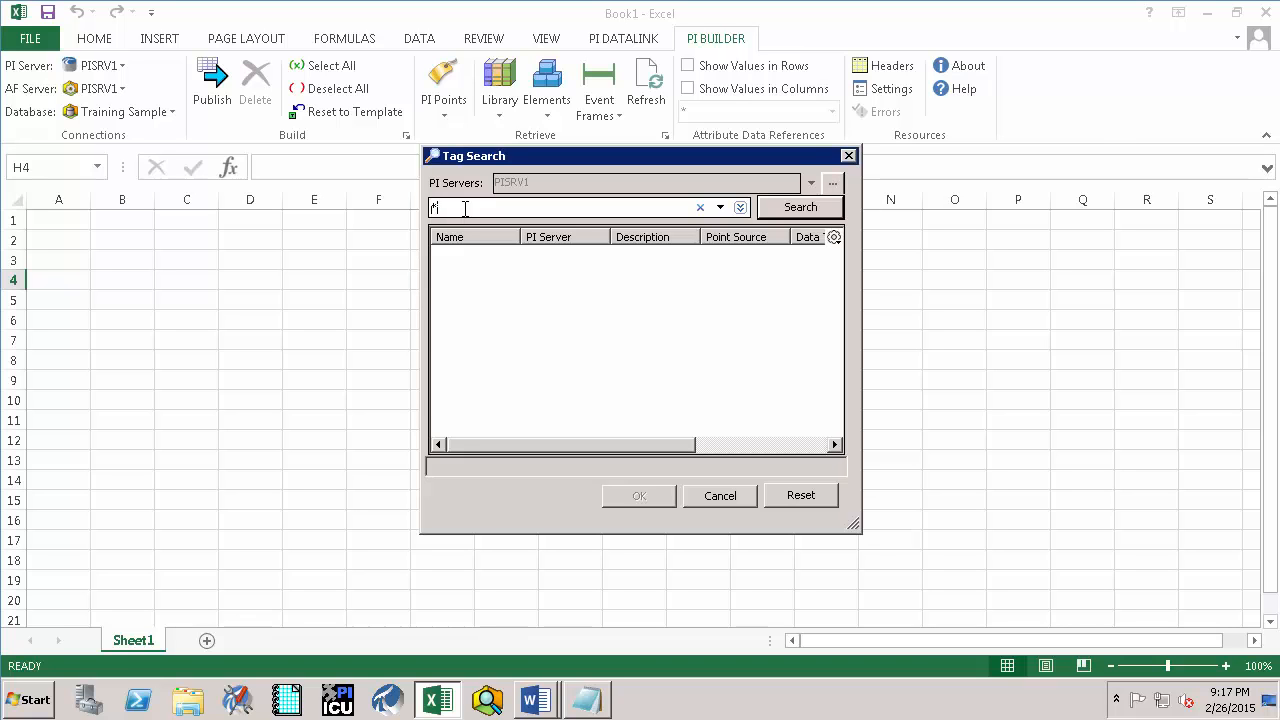
pyautogui.write('mp1')
pyautogui.click(800, 207)
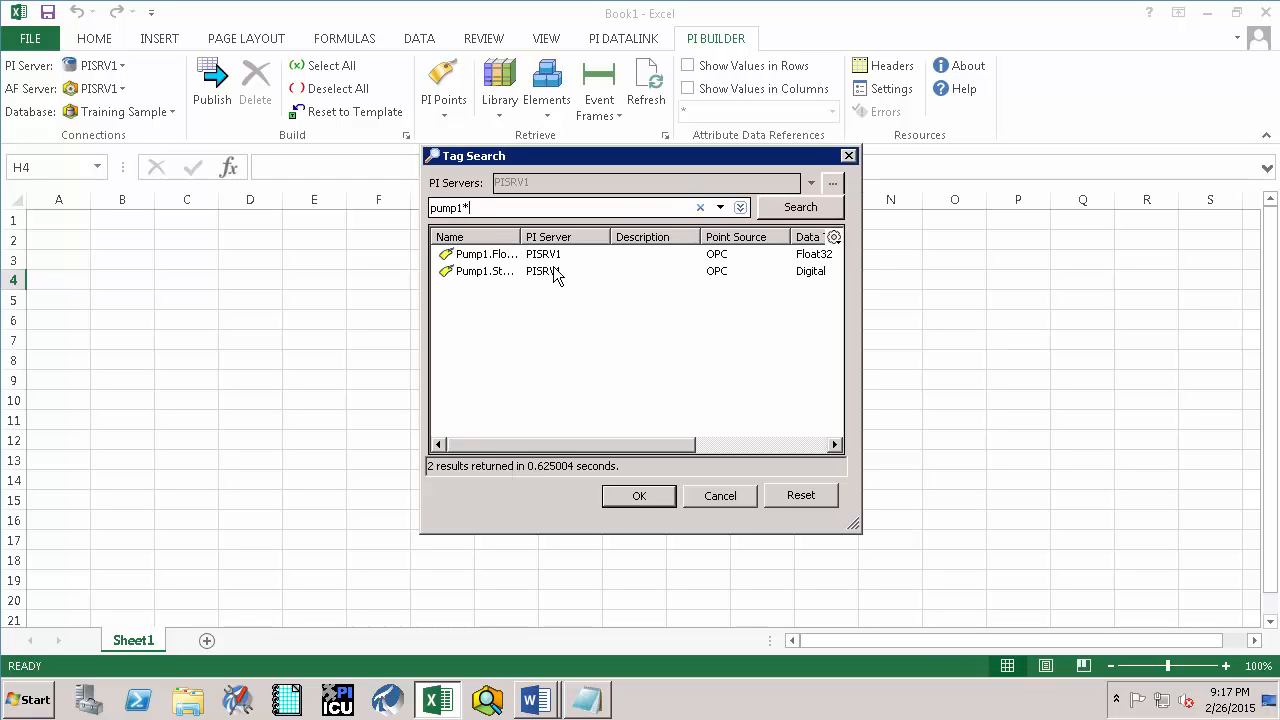
# Step: Widen the Name column of the search results and accept Pump1.FlowRate as the point to retrieve
pyautogui.click(502, 256)
pyautogui.moveTo(524, 232); pyautogui.dragTo(611, 232)
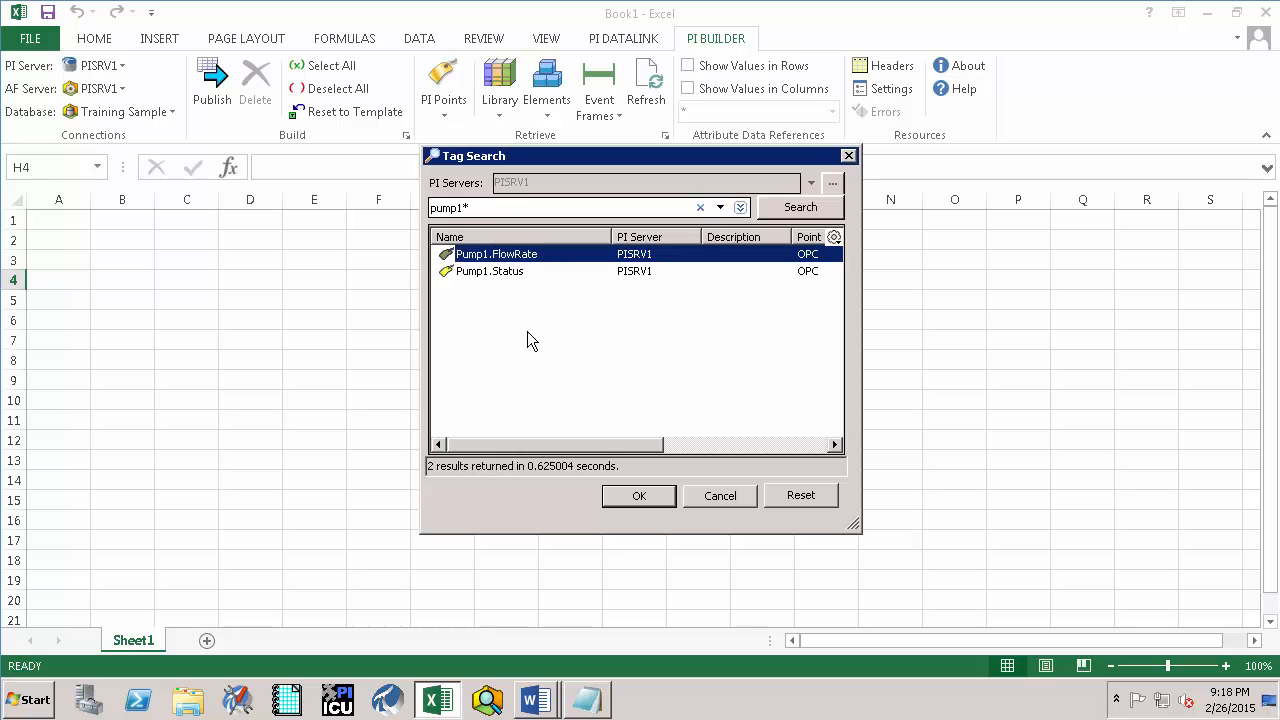
pyautogui.click(628, 496)
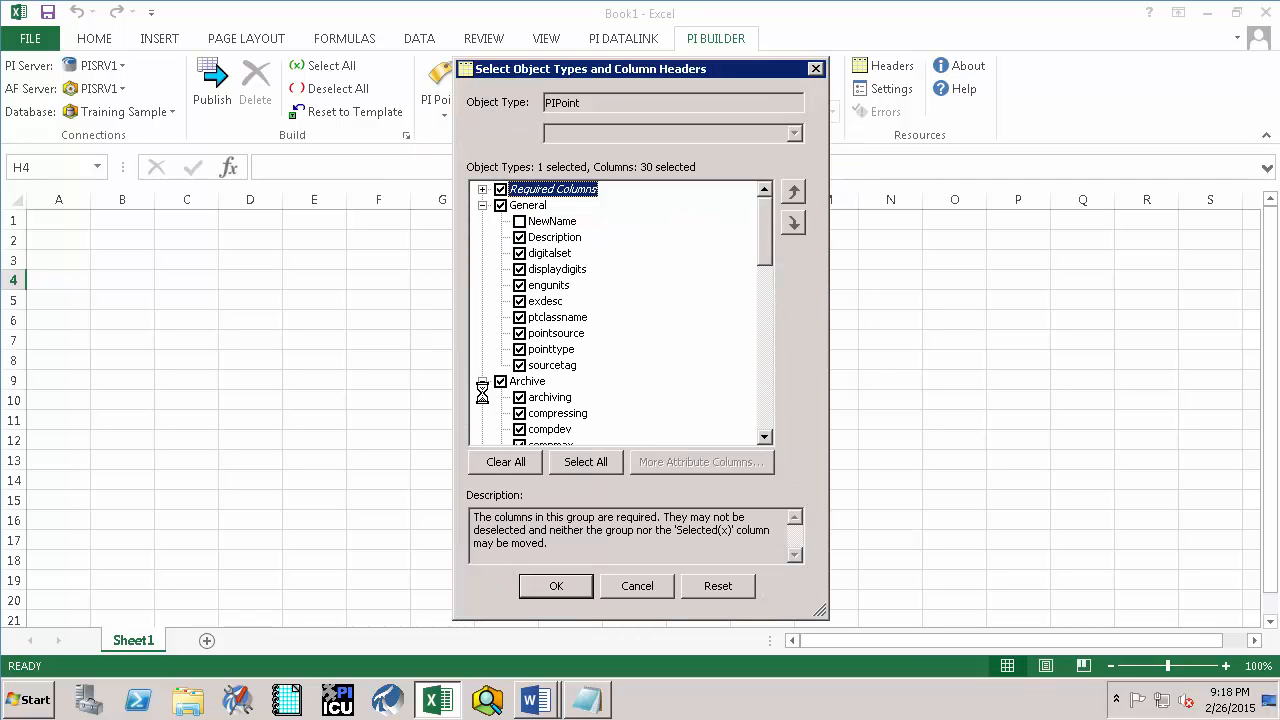
# Step: Add the Classic columns location1 to location5 and instrumenttag to the column headers and retrieve the point into the sheet
pyautogui.moveTo(760, 255); pyautogui.dragTo(745, 341)
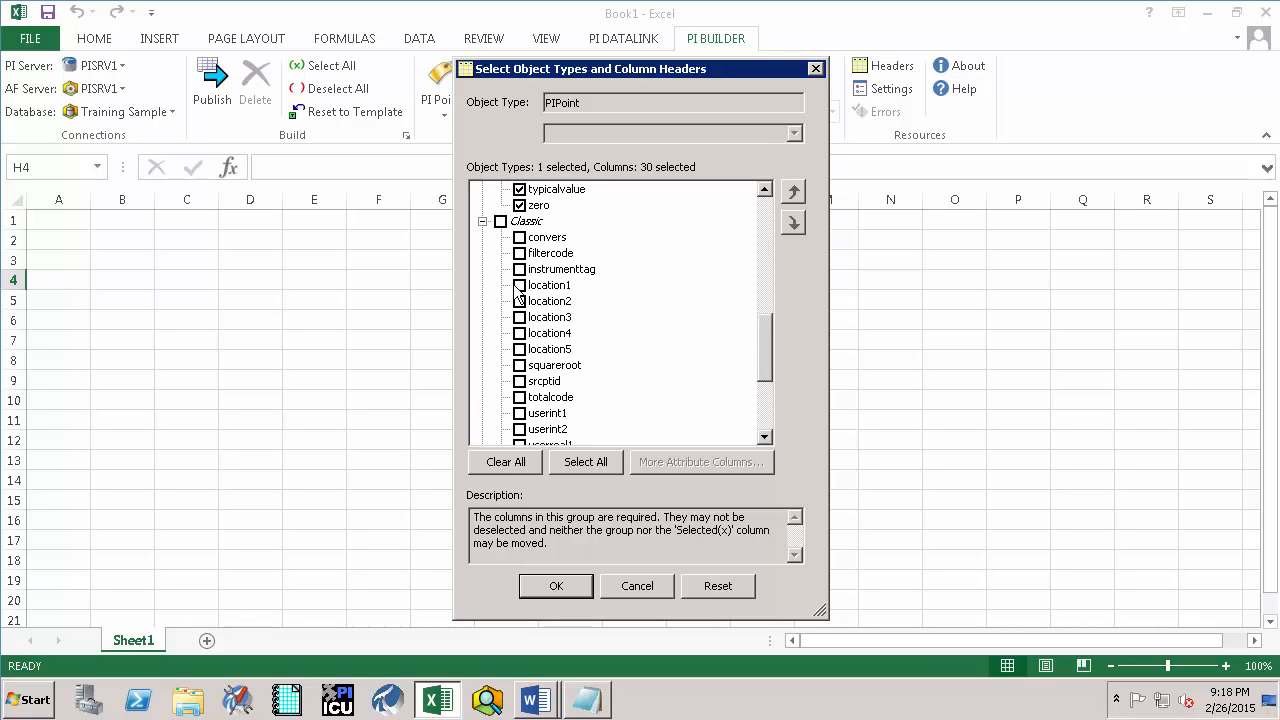
pyautogui.click(519, 285)
pyautogui.click(519, 301)
pyautogui.click(519, 317)
pyautogui.click(519, 333)
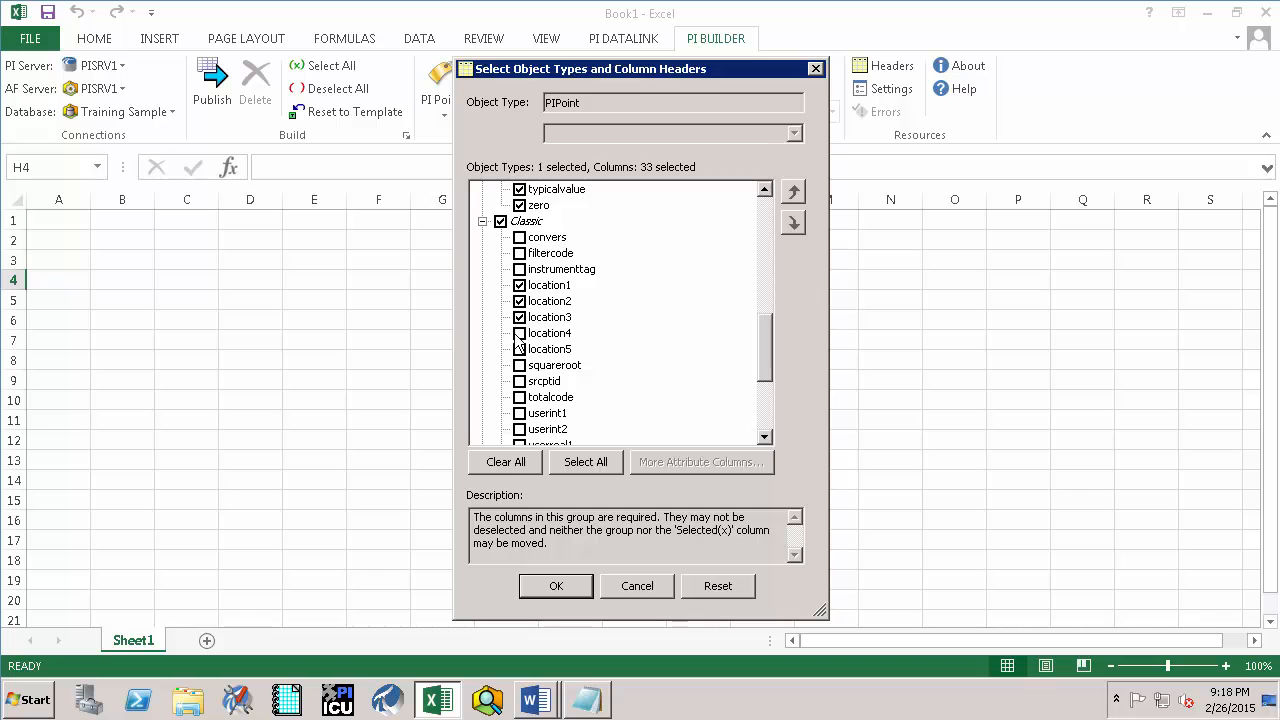
pyautogui.click(519, 349)
pyautogui.click(519, 269)
pyautogui.moveTo(764, 362); pyautogui.dragTo(743, 244)
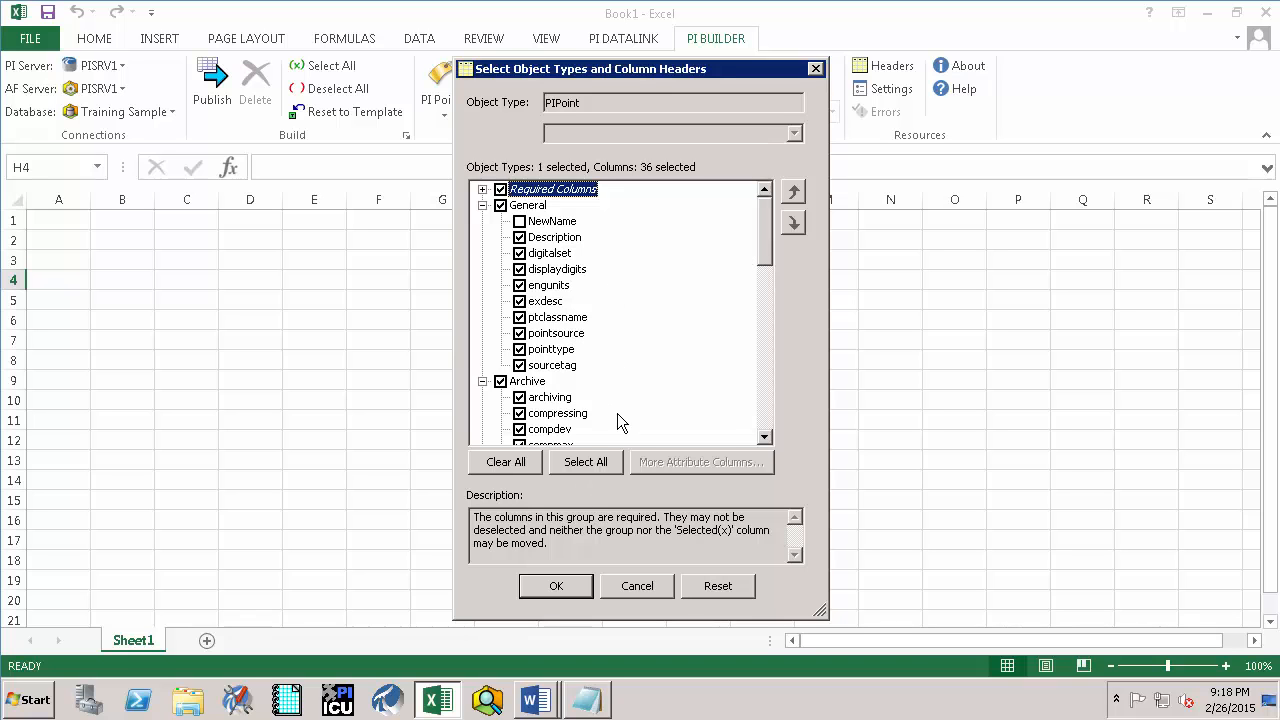
pyautogui.moveTo(770, 251); pyautogui.dragTo(772, 368)
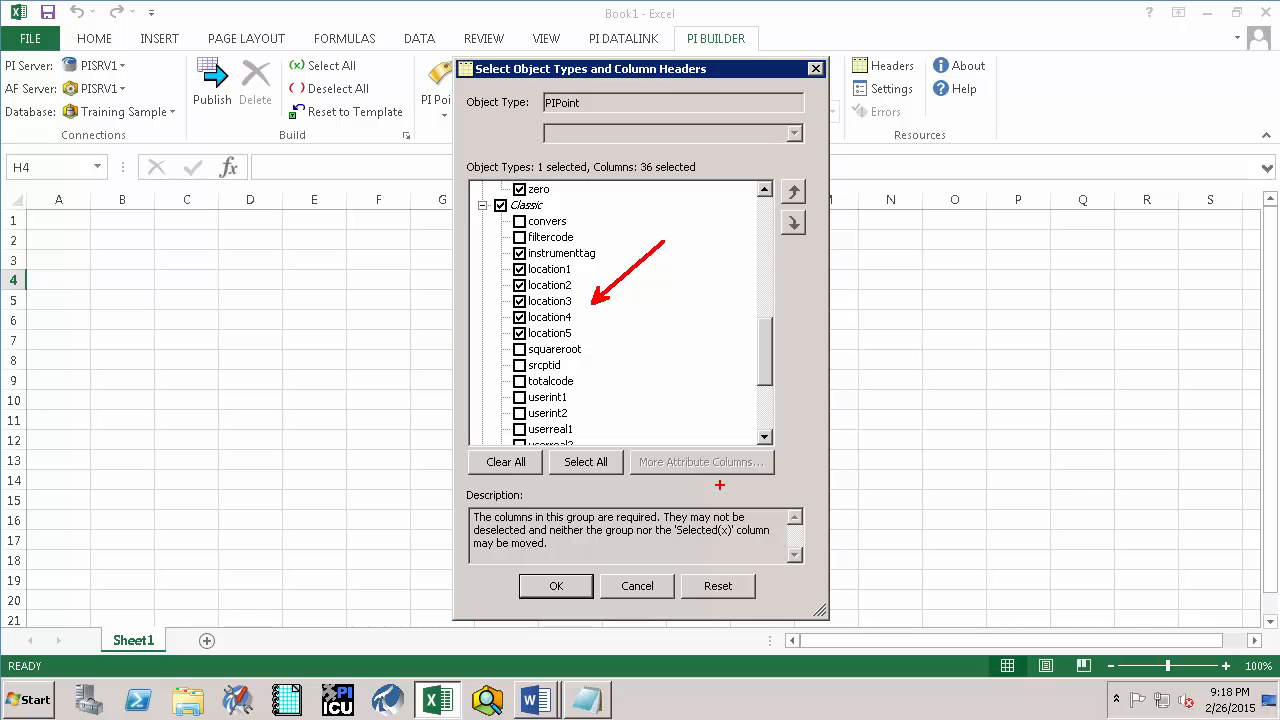
pyautogui.click(557, 587)
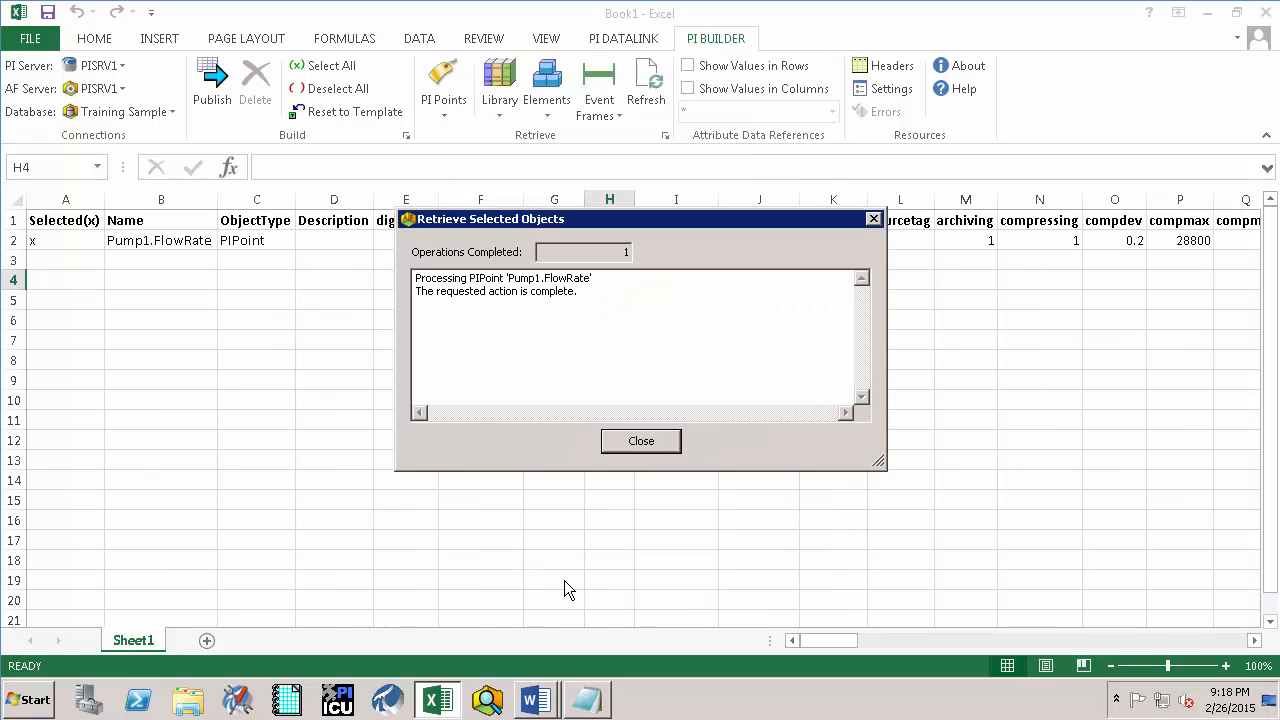
pyautogui.click(655, 448)
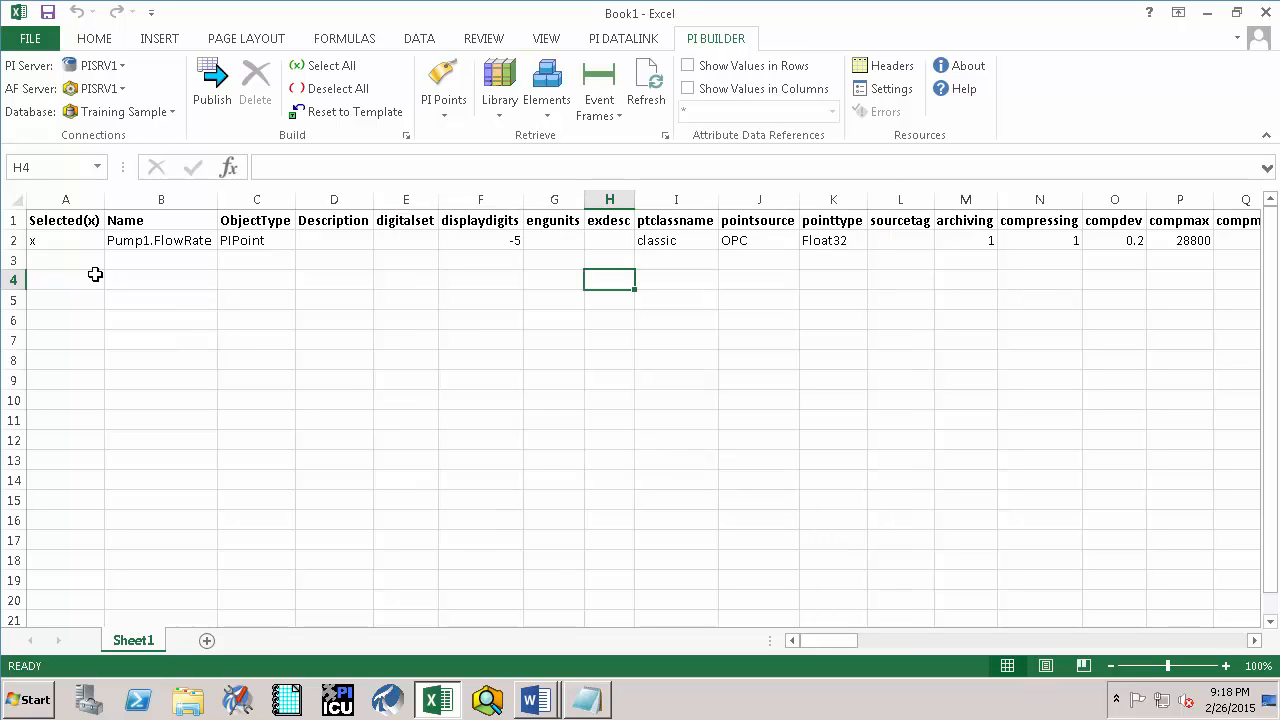
# Step: Copy the Pump1.FlowRate row 2 into rows 3 to 5
pyautogui.click(61, 246)
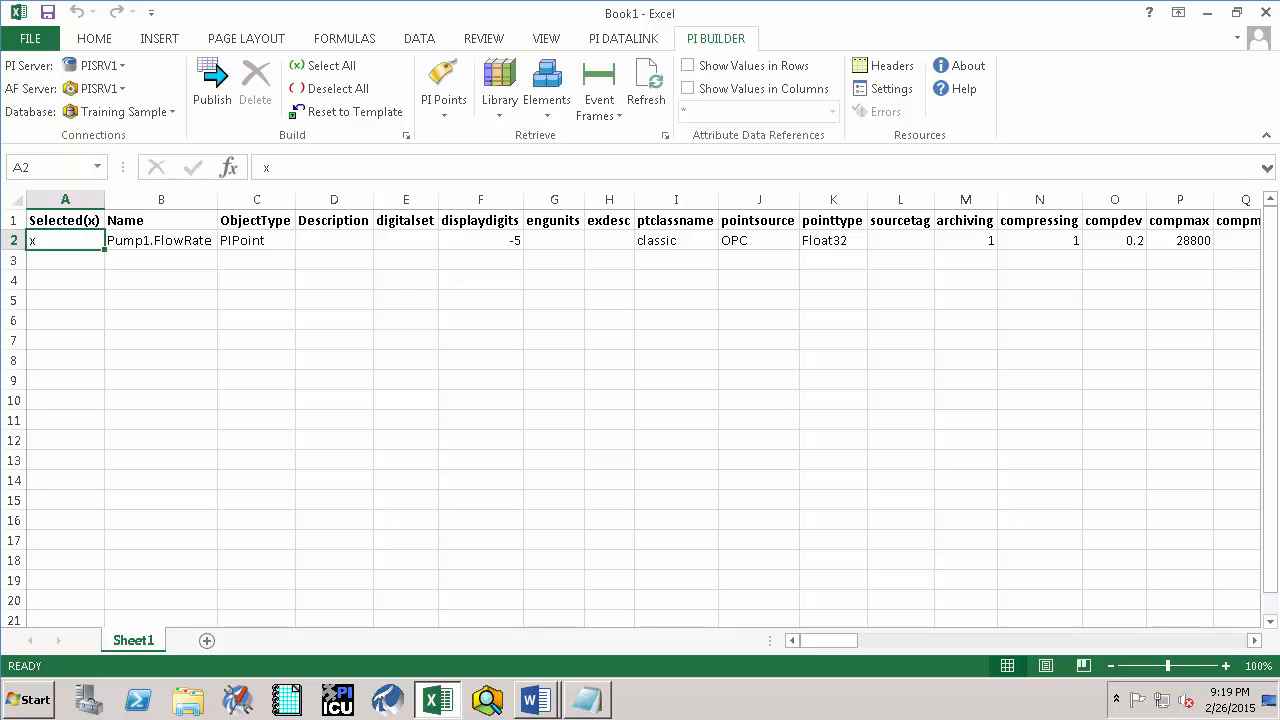
pyautogui.click(408, 358)
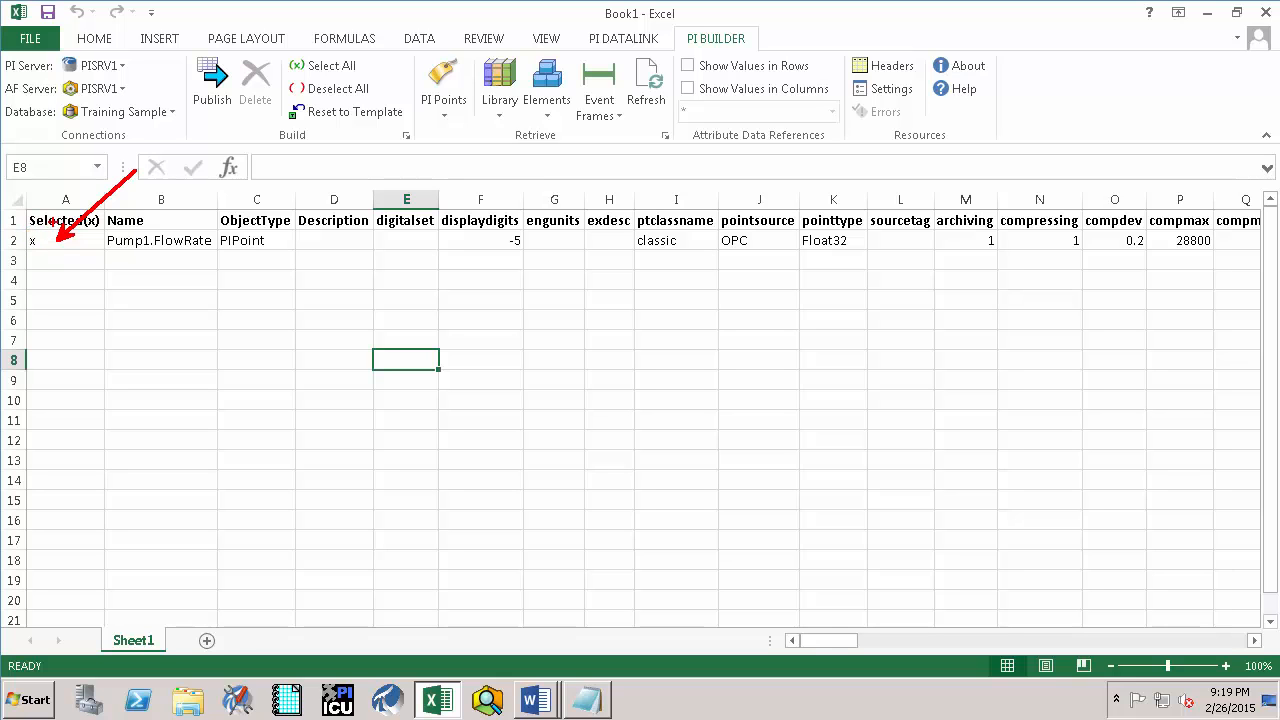
pyautogui.click(10, 240)
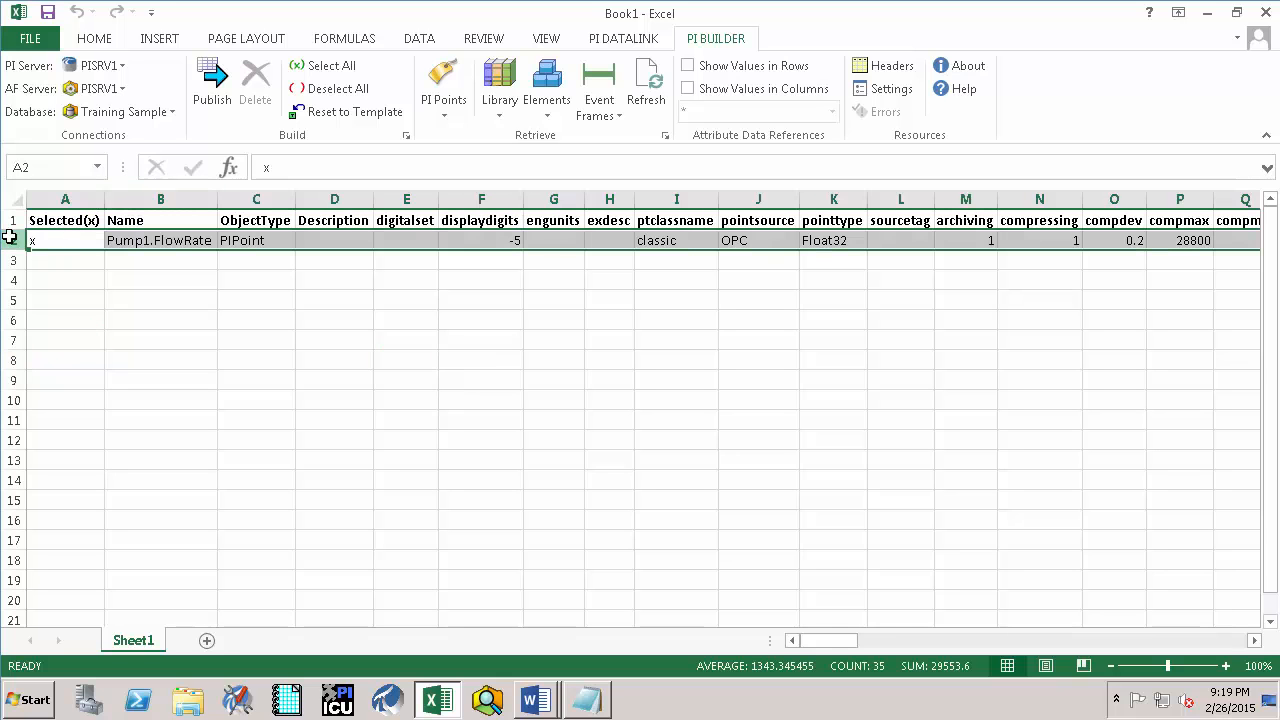
pyautogui.hotkey('ctrl', 'c')
pyautogui.moveTo(10, 260); pyautogui.dragTo(14, 297)
pyautogui.press('Return')
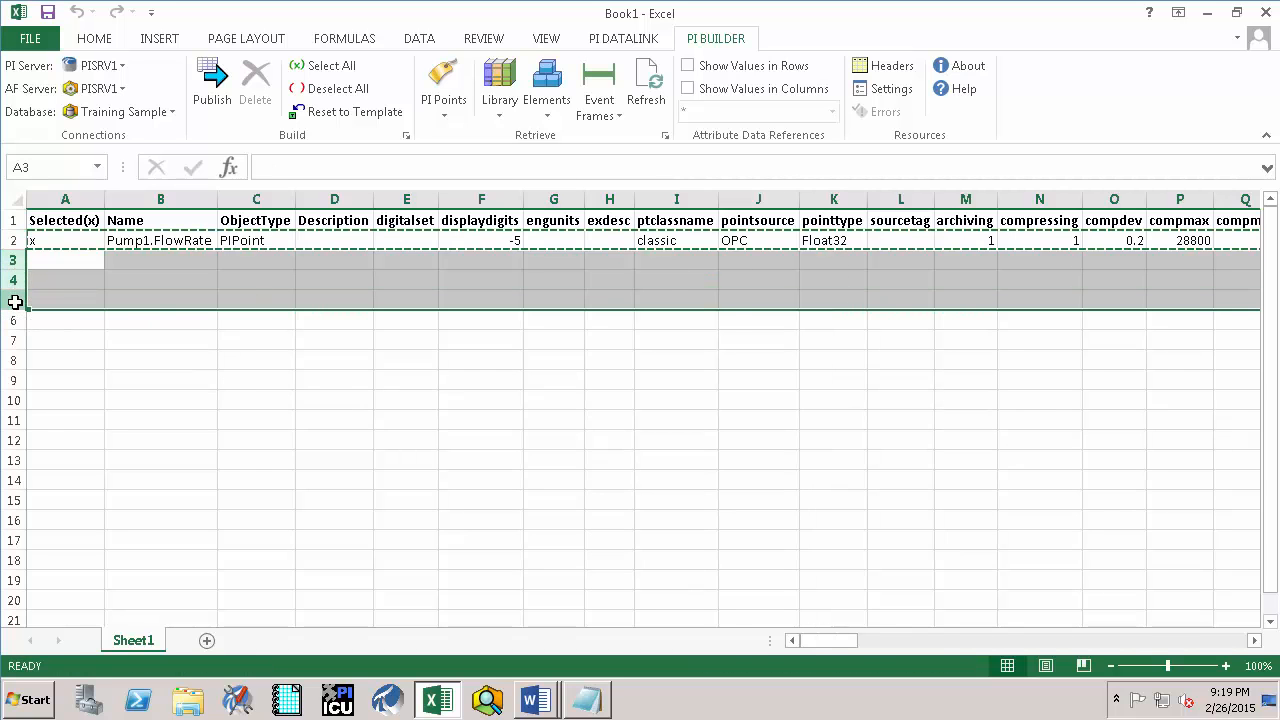
# Step: Copy the text PumpSpeed from the first Item ID in Notepad and return to the Excel sheet
pyautogui.click(152, 243)
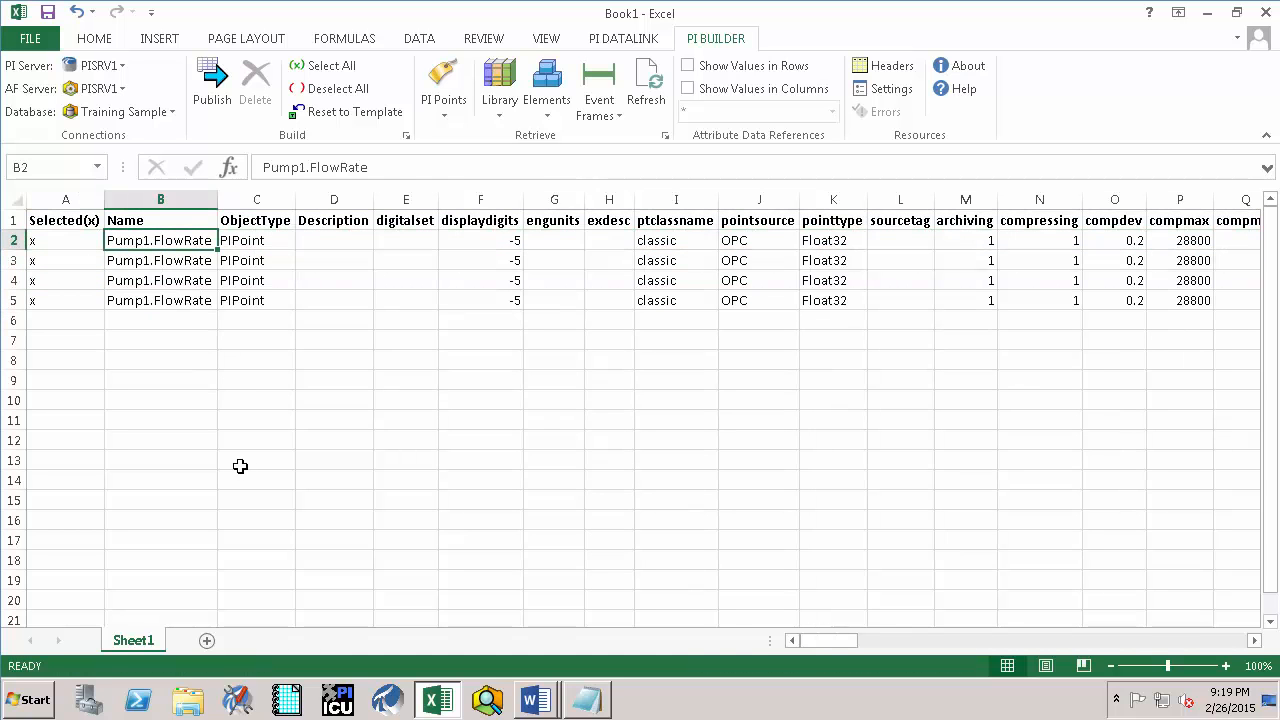
pyautogui.click(587, 700)
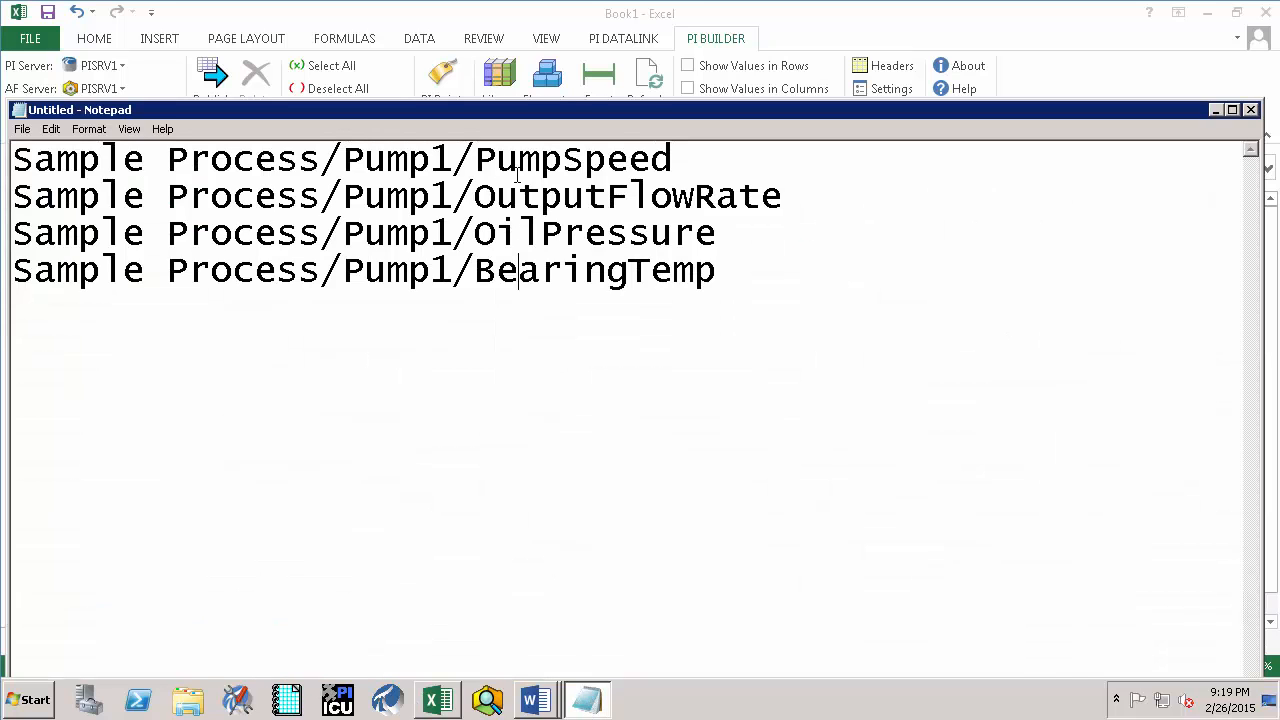
pyautogui.moveTo(479, 160); pyautogui.dragTo(683, 160)
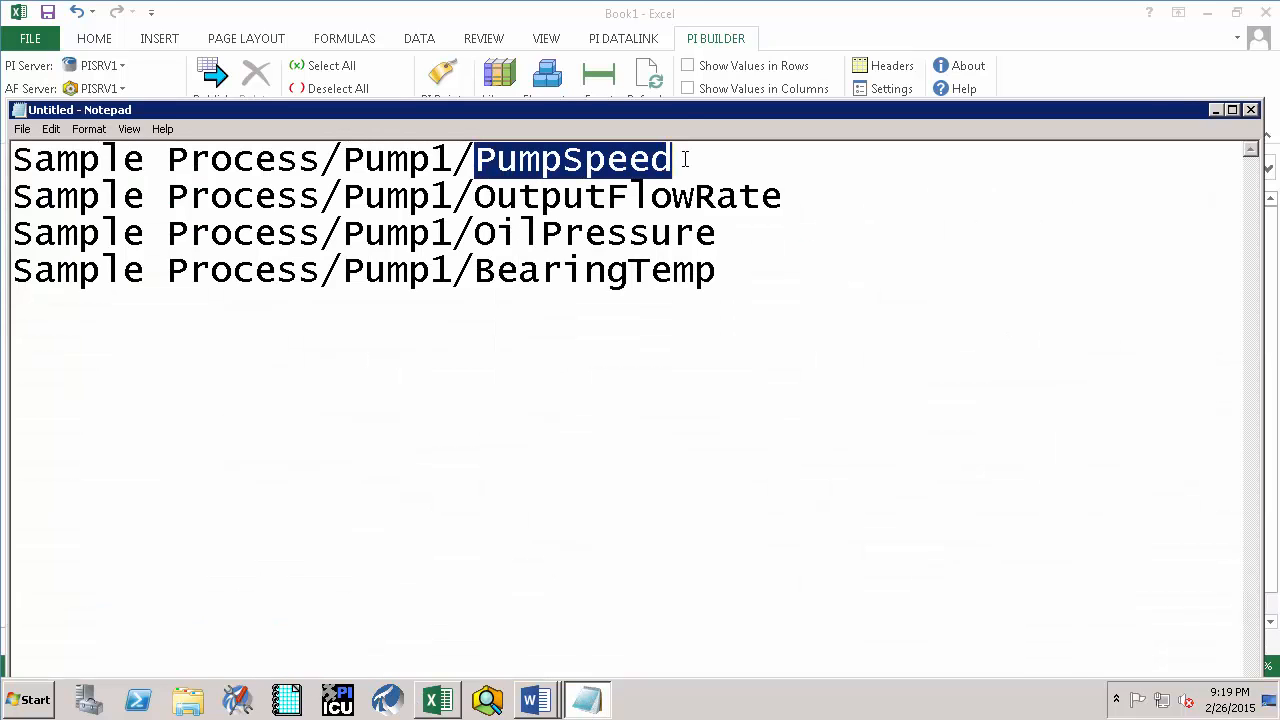
pyautogui.click(1217, 112)
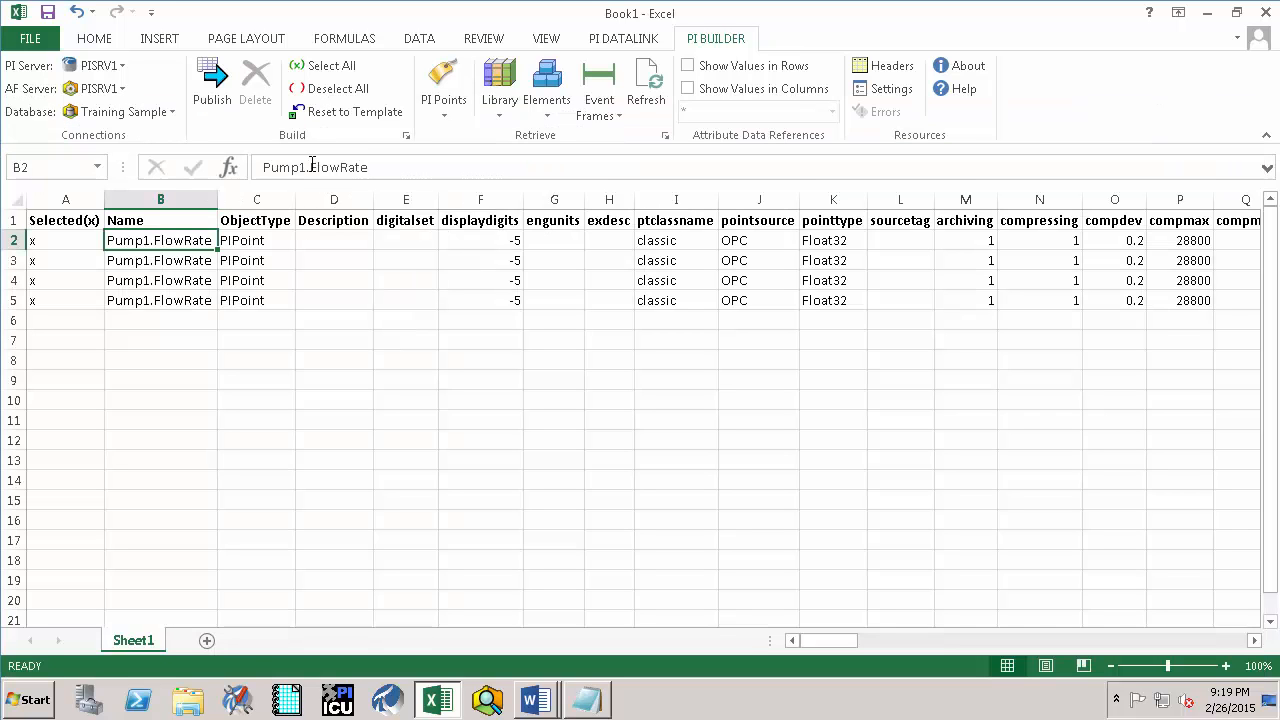
# Step: Change the point name in B2 to Pump1.PumpSpeed and widen column B to fit it
pyautogui.moveTo(263, 168); pyautogui.dragTo(311, 168)
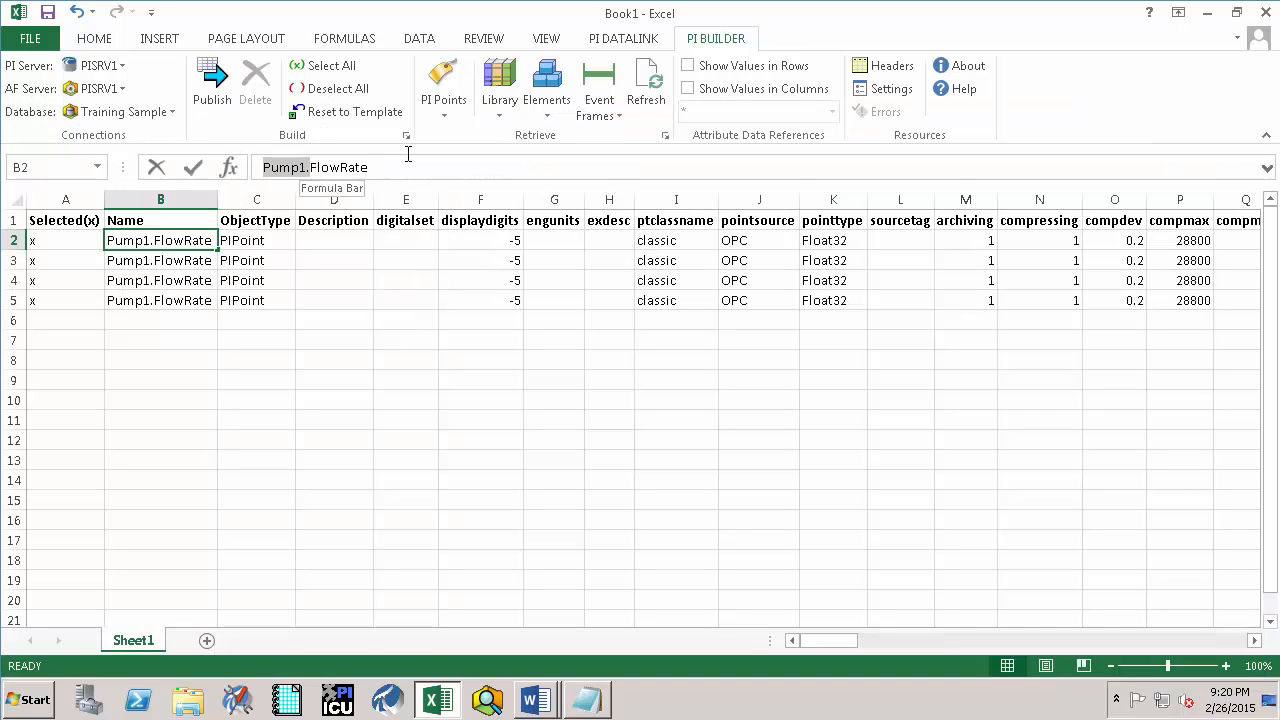
pyautogui.doubleClick(372, 166)
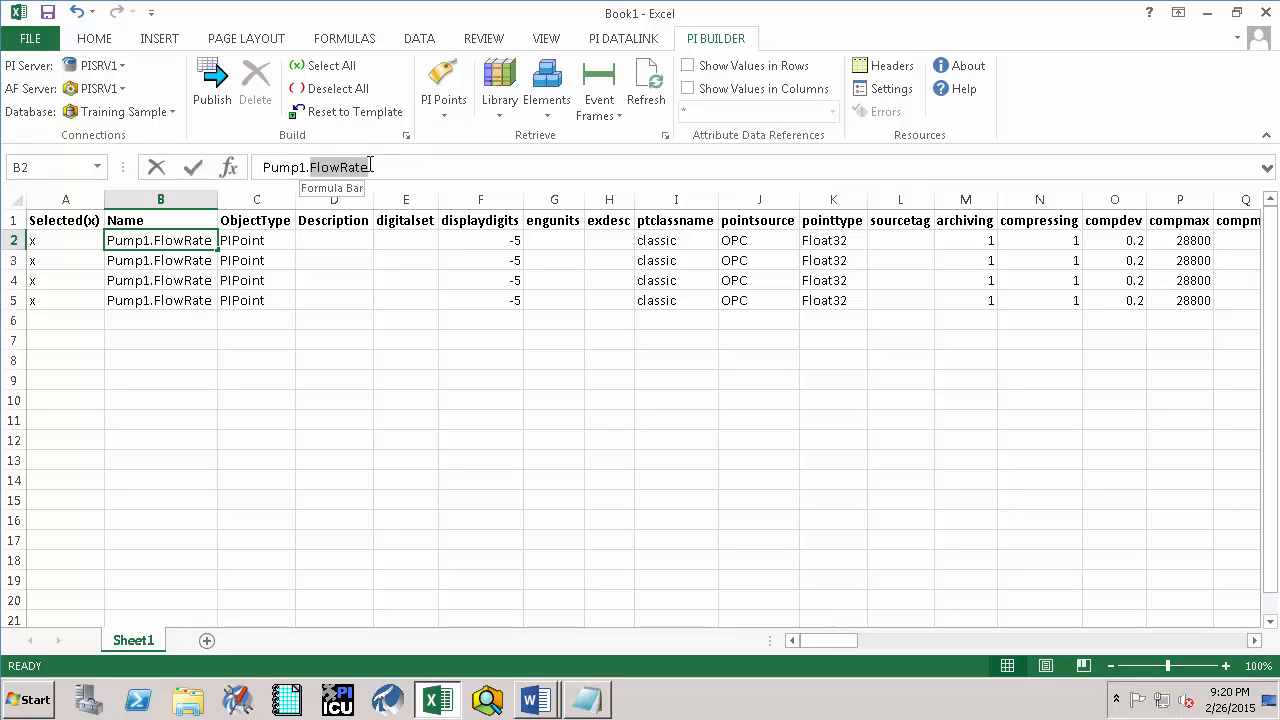
pyautogui.write('PumpSpeed')
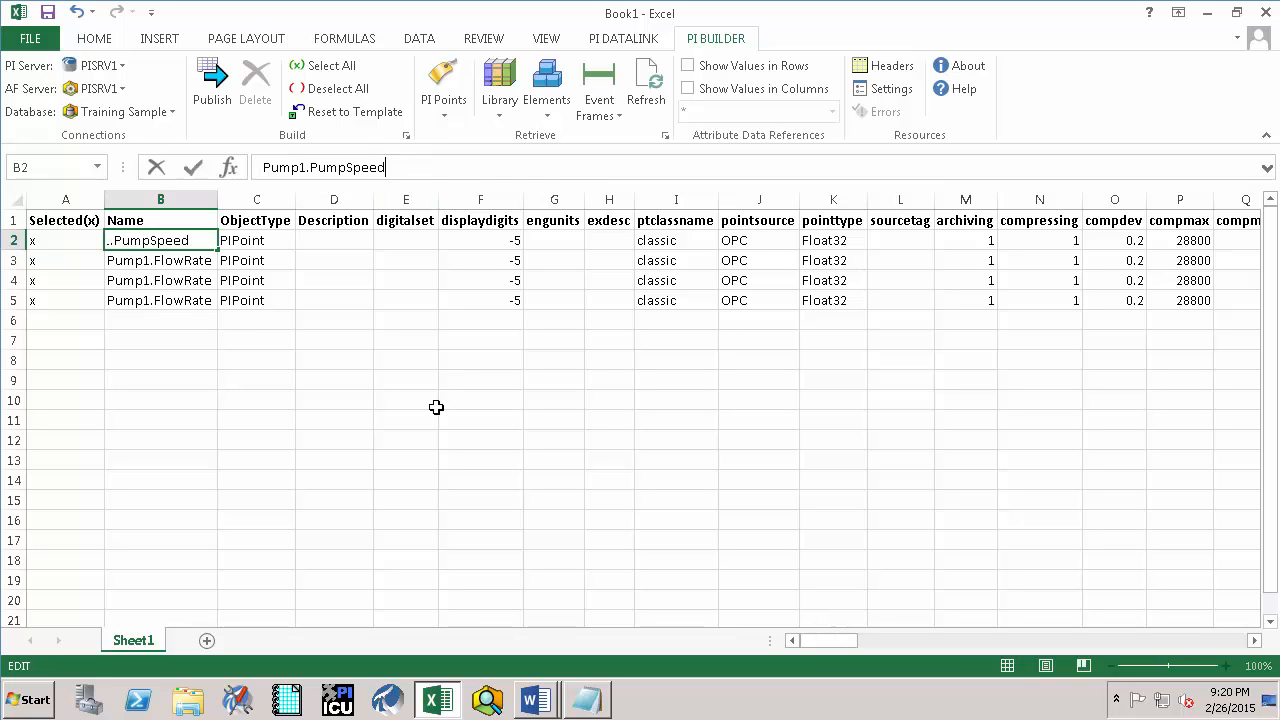
pyautogui.click(436, 407)
pyautogui.moveTo(219, 201); pyautogui.dragTo(237, 201)
pyautogui.click(192, 243)
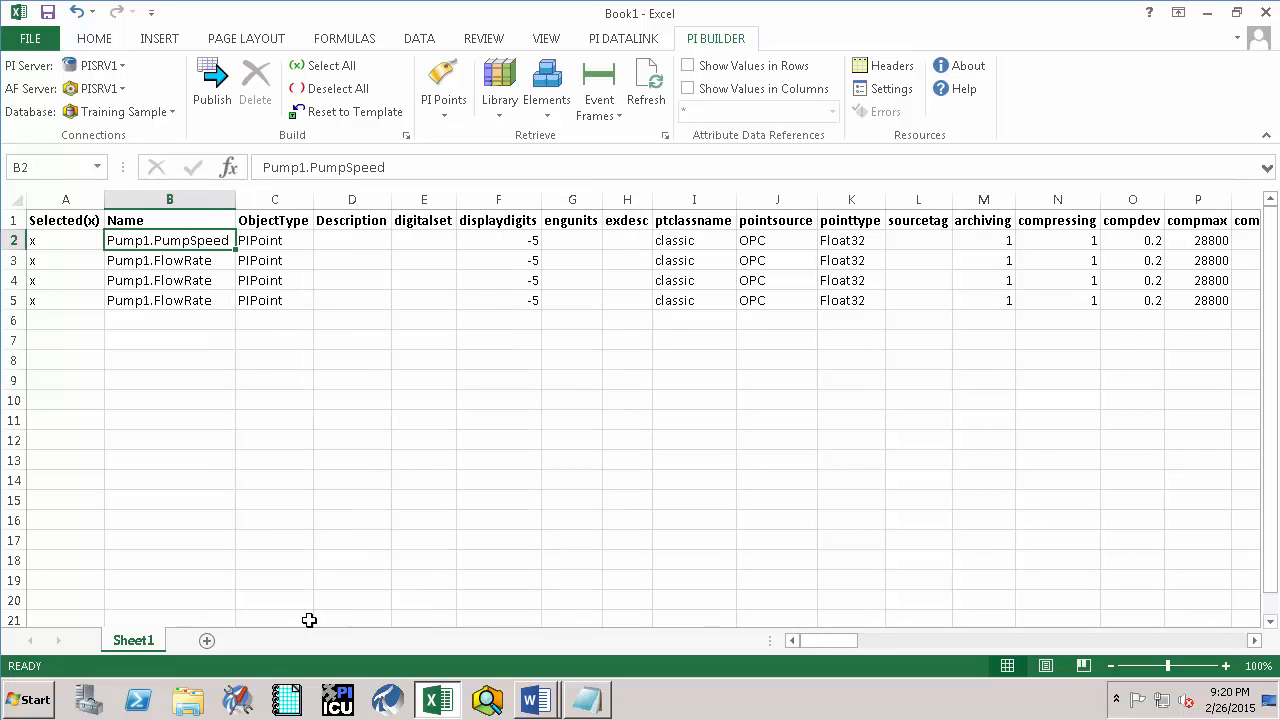
# Step: Change the instrumenttag in AC2 to Sample Process/Pump1/PumpSpeed and fit column AC's width to its contents
pyautogui.moveTo(821, 640); pyautogui.dragTo(1026, 622)
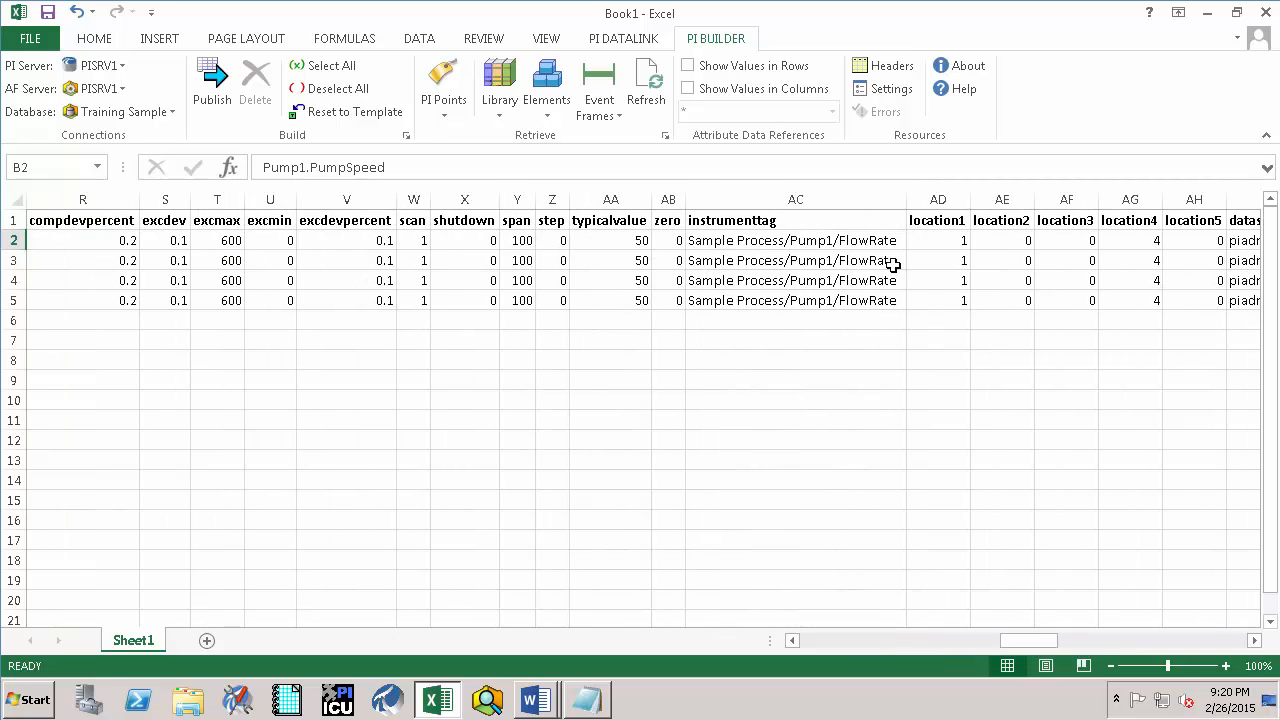
pyautogui.click(860, 246)
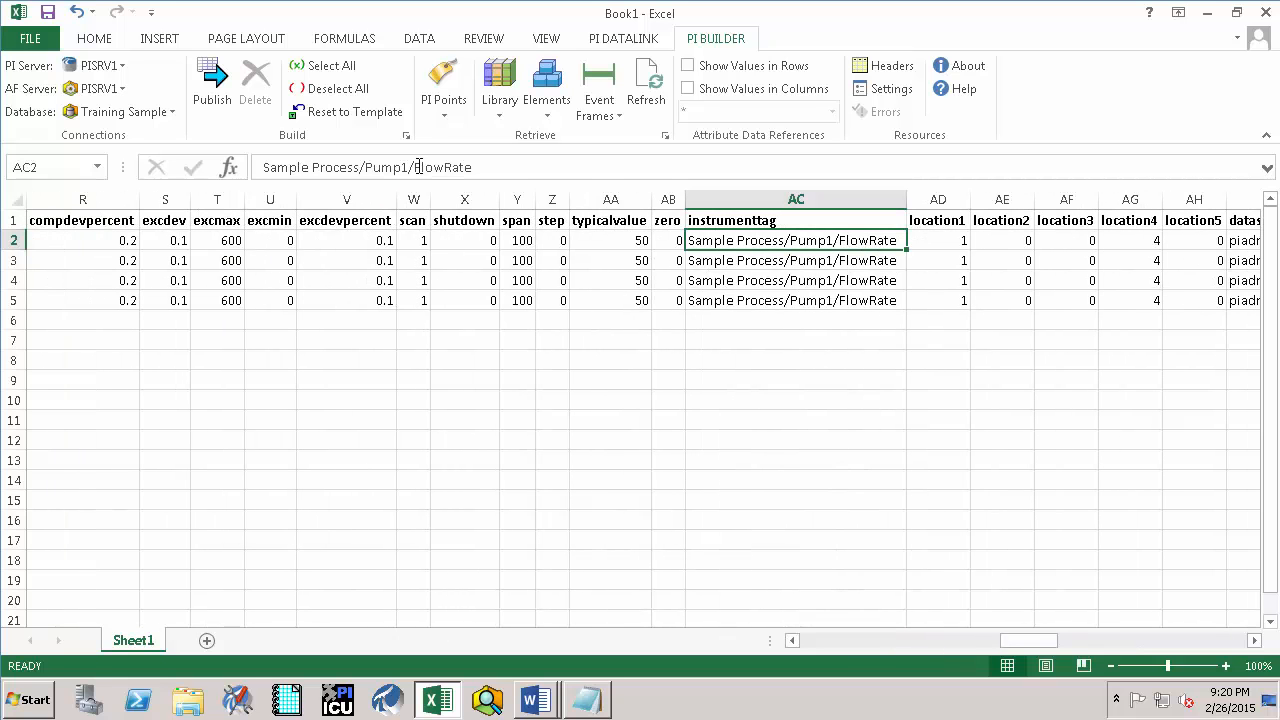
pyautogui.moveTo(416, 167); pyautogui.dragTo(485, 166)
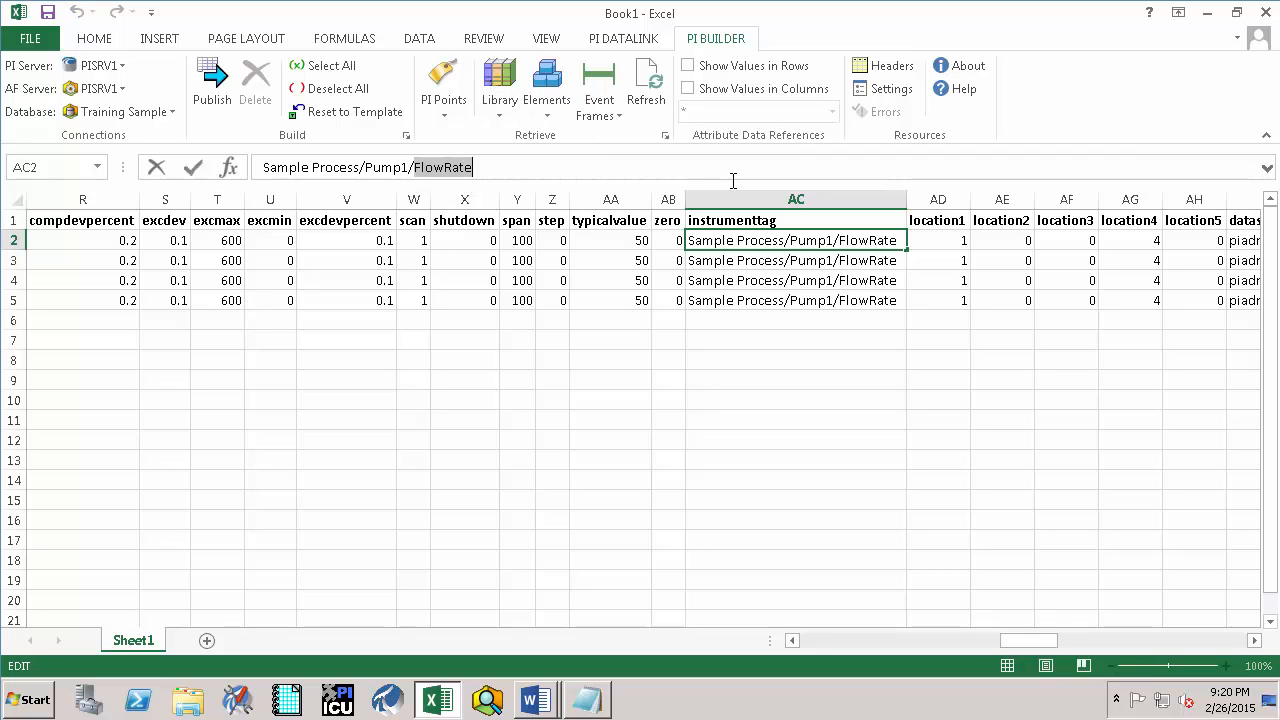
pyautogui.hotkey('ctrl', 'v')
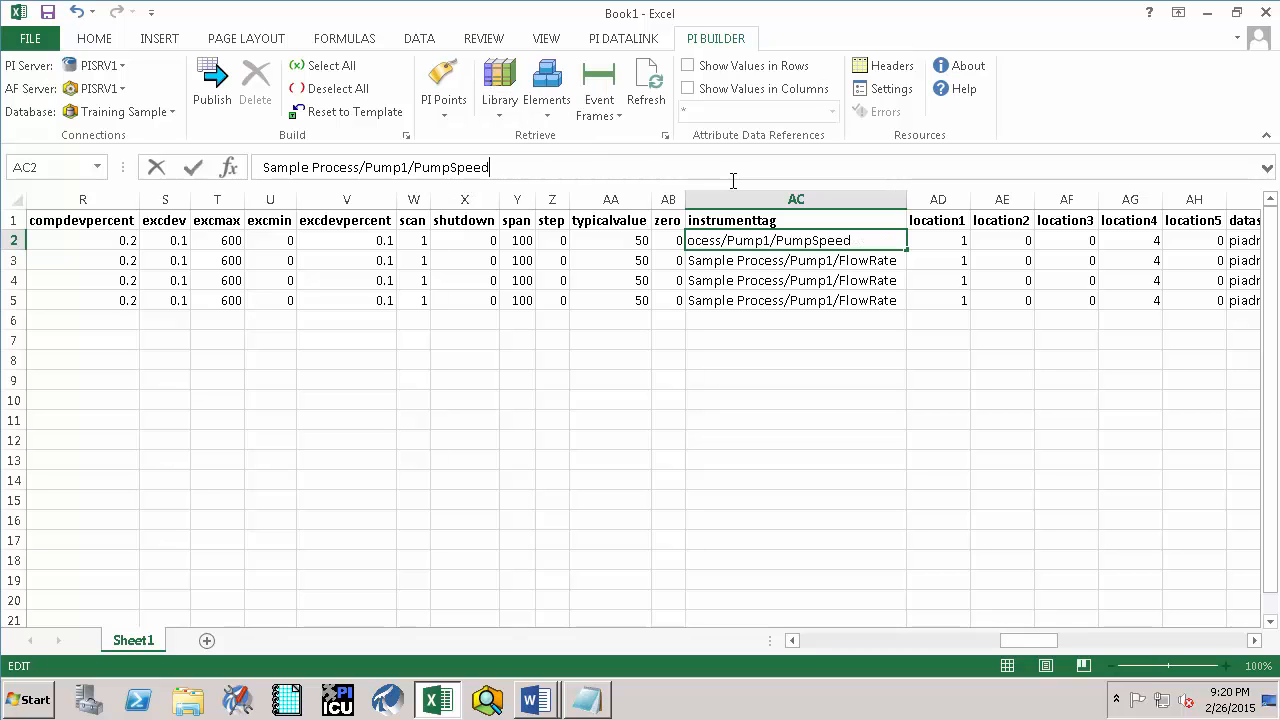
pyautogui.press('Return')
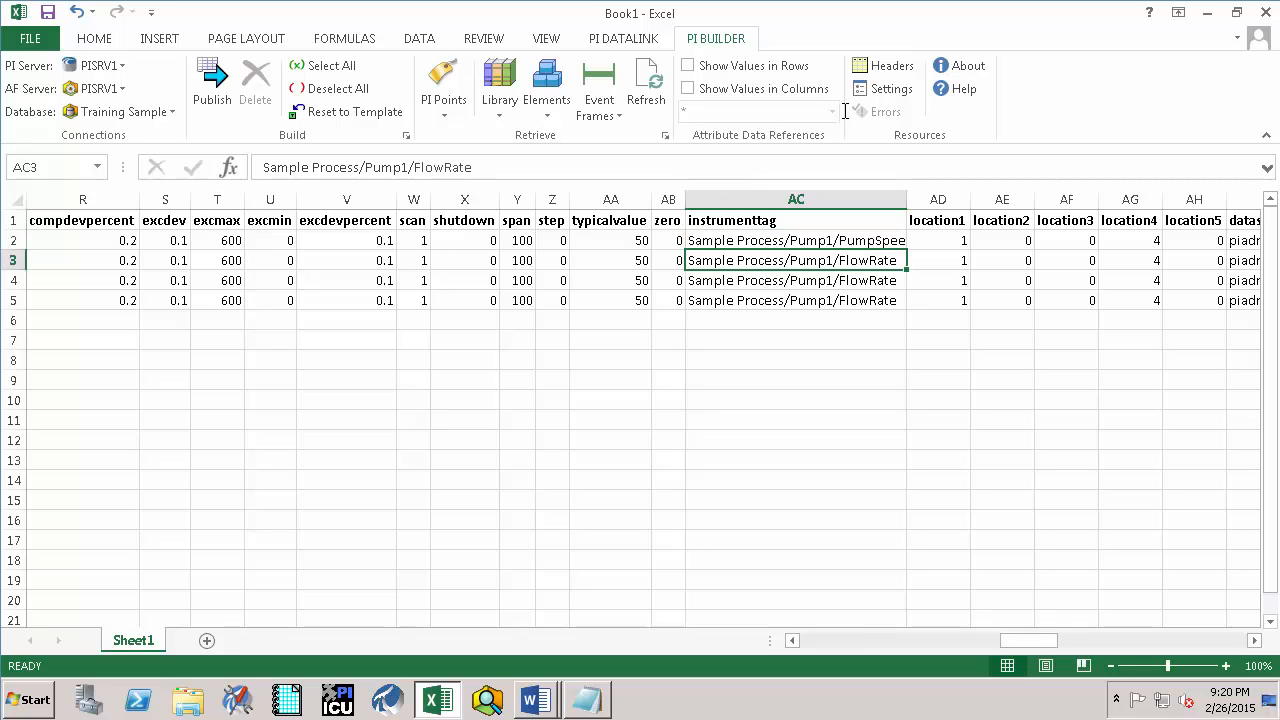
pyautogui.doubleClick(909, 203)
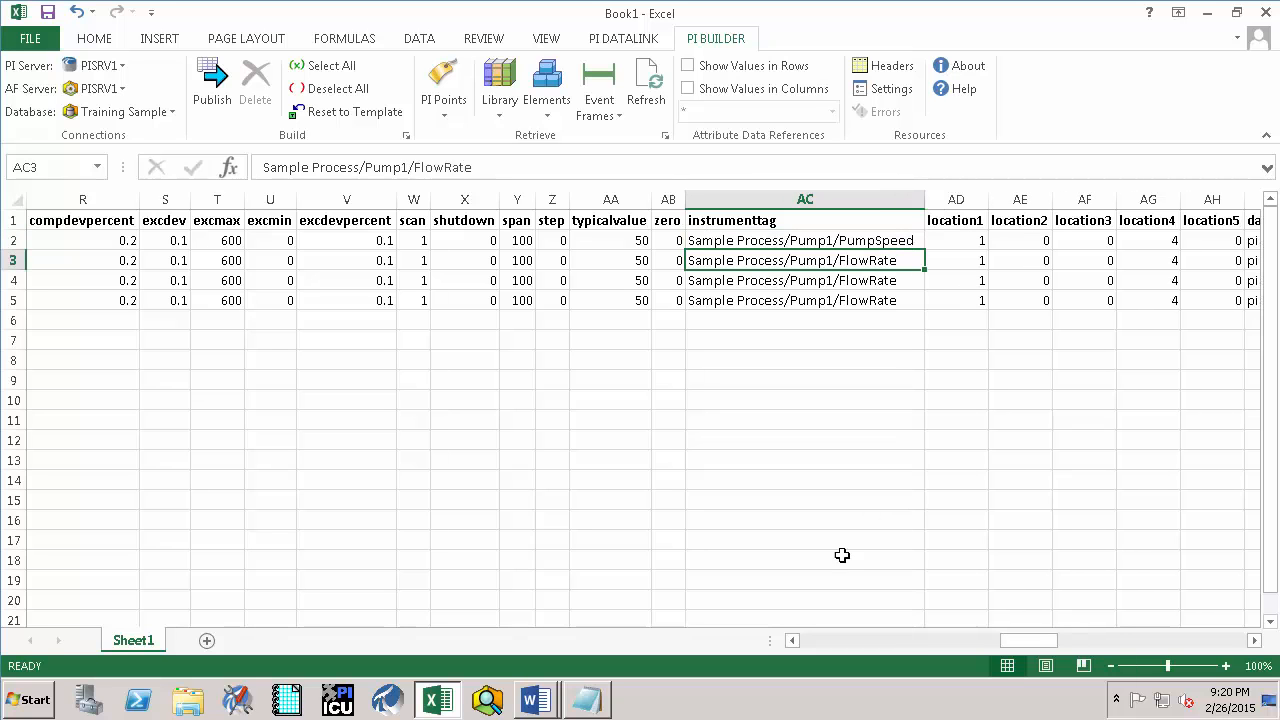
pyautogui.moveTo(1008, 636); pyautogui.dragTo(719, 655)
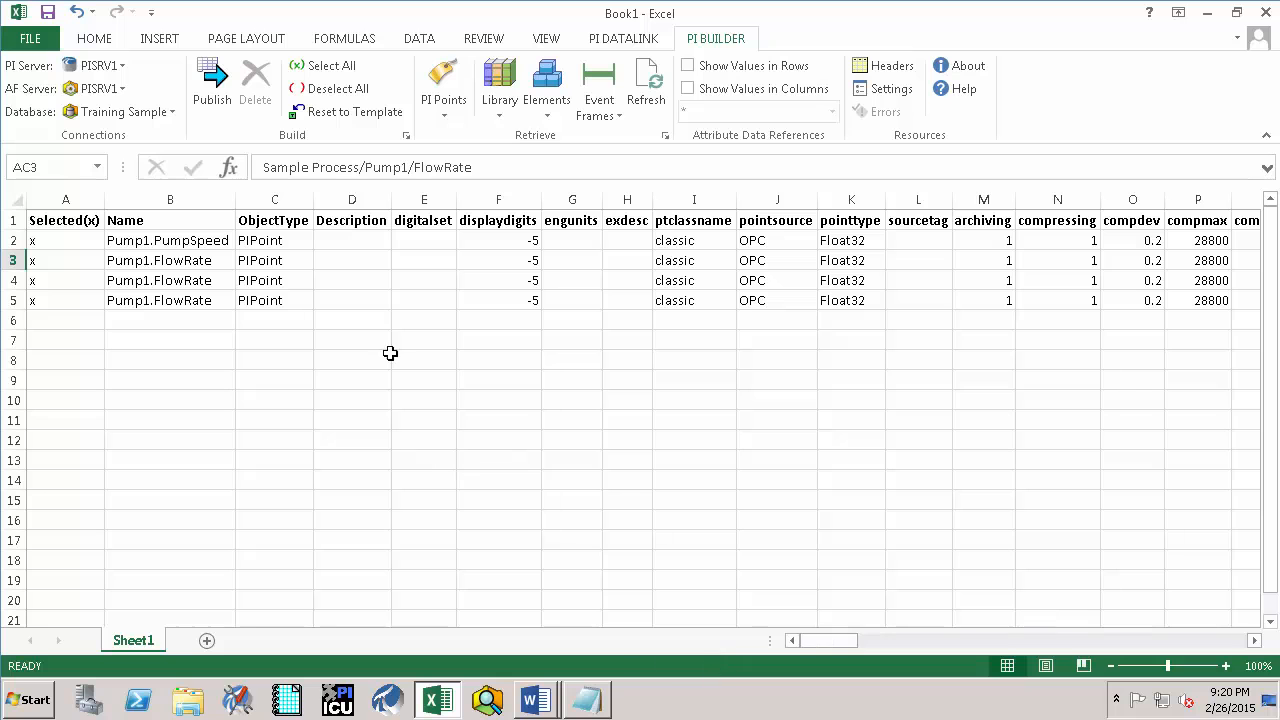
# Step: Copy the text OutputFlowRate from the second Item ID in Notepad and return to the Excel sheet
pyautogui.click(188, 262)
pyautogui.click(589, 702)
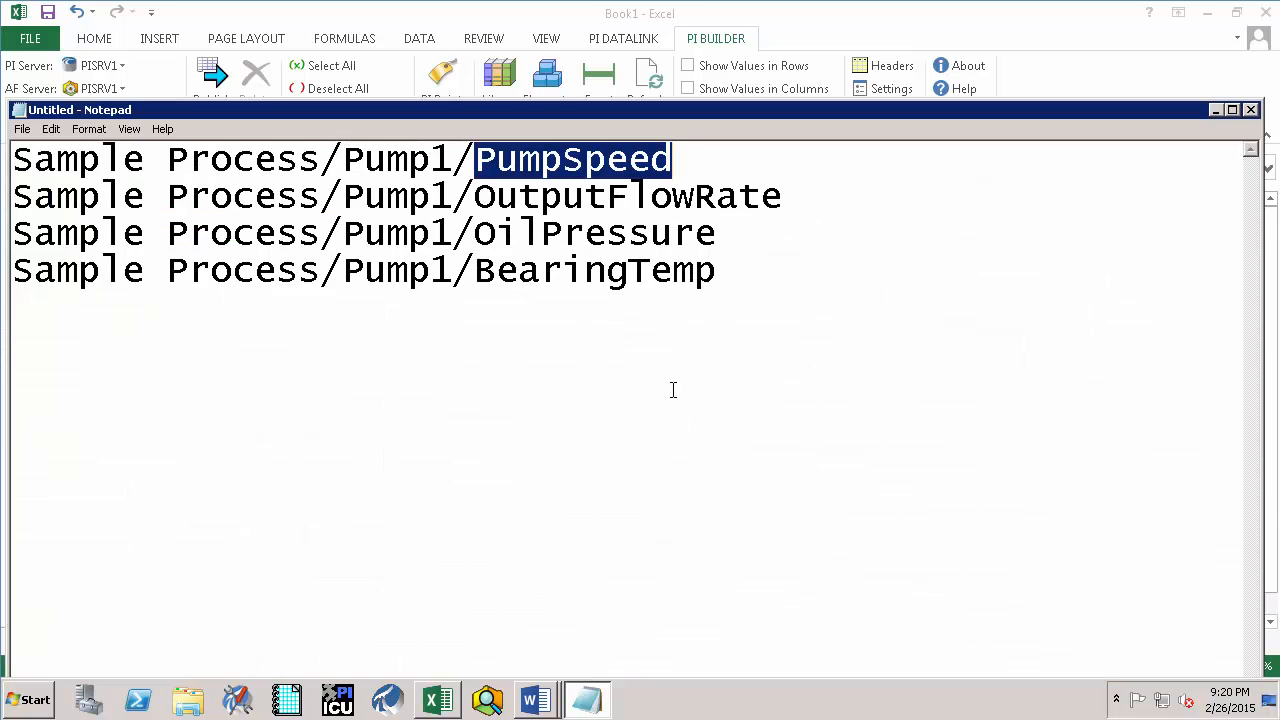
pyautogui.moveTo(474, 196); pyautogui.dragTo(800, 198)
pyautogui.hotkey('ctrl', 'c')
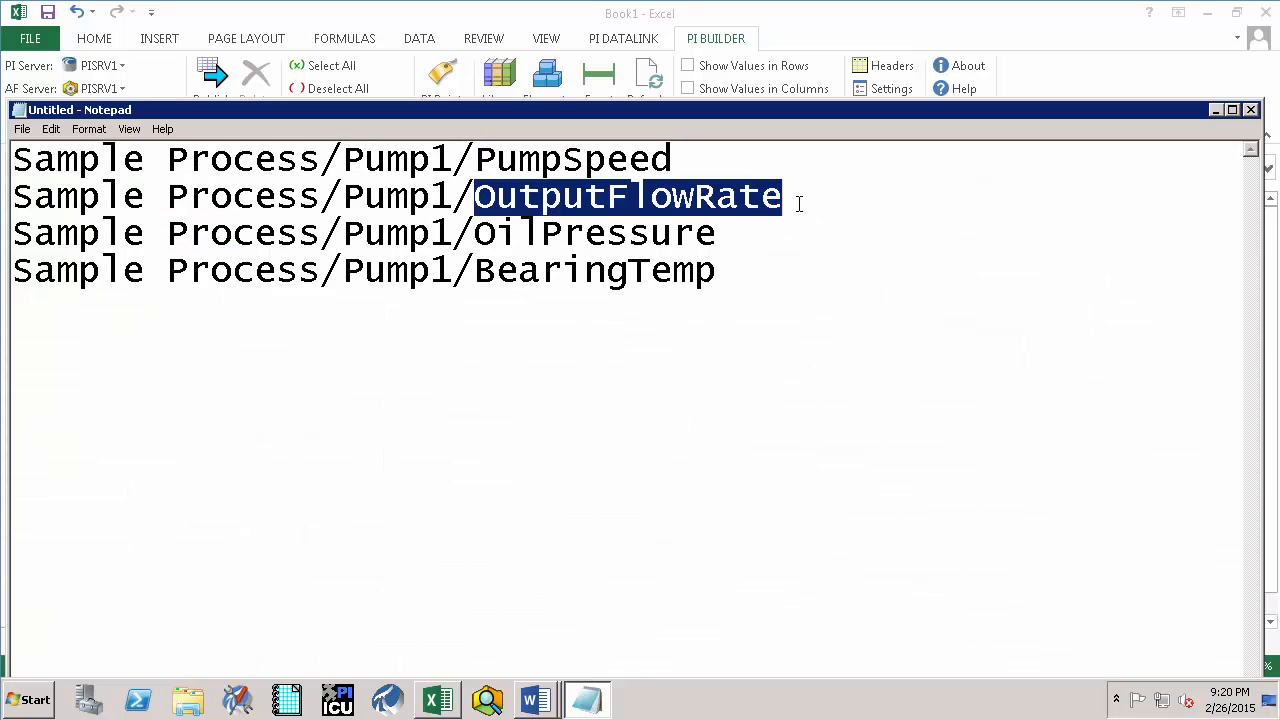
pyautogui.click(1216, 109)
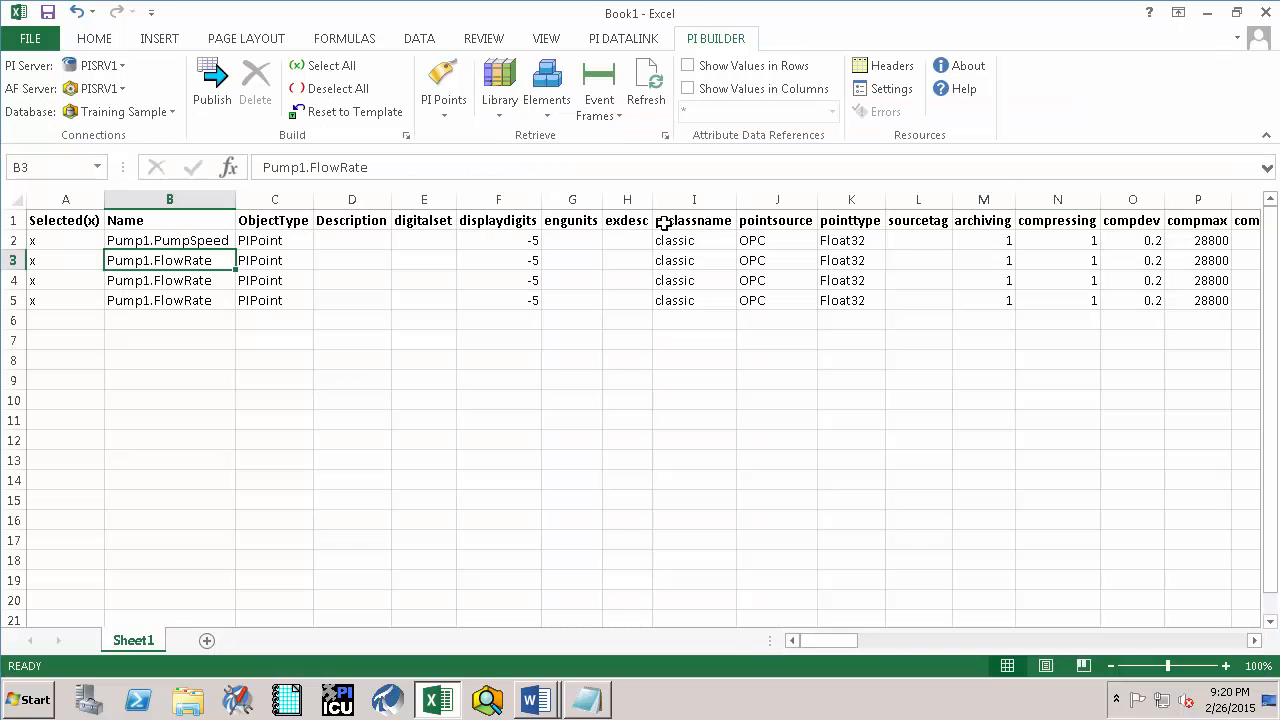
# Step: Change the point name in B3 to Pump1.OutputFlowRate
pyautogui.click(312, 167)
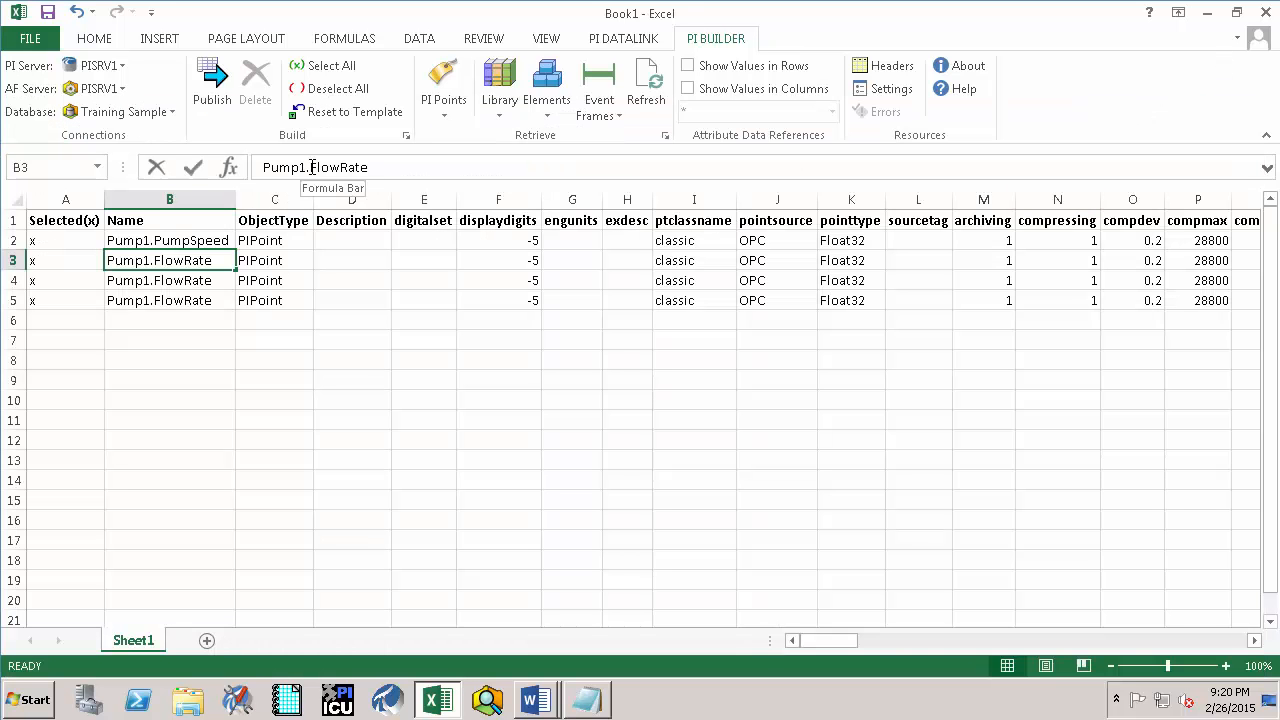
pyautogui.moveTo(312, 167); pyautogui.dragTo(397, 169)
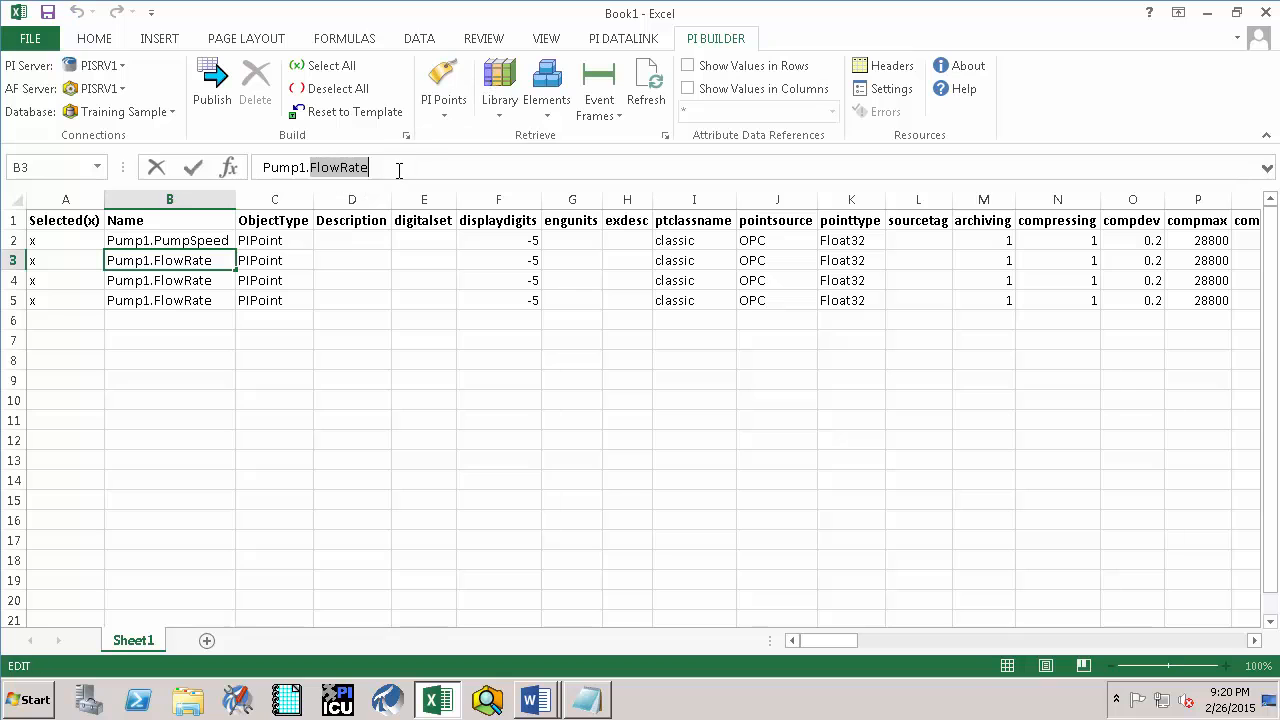
pyautogui.hotkey('ctrl', 'v')
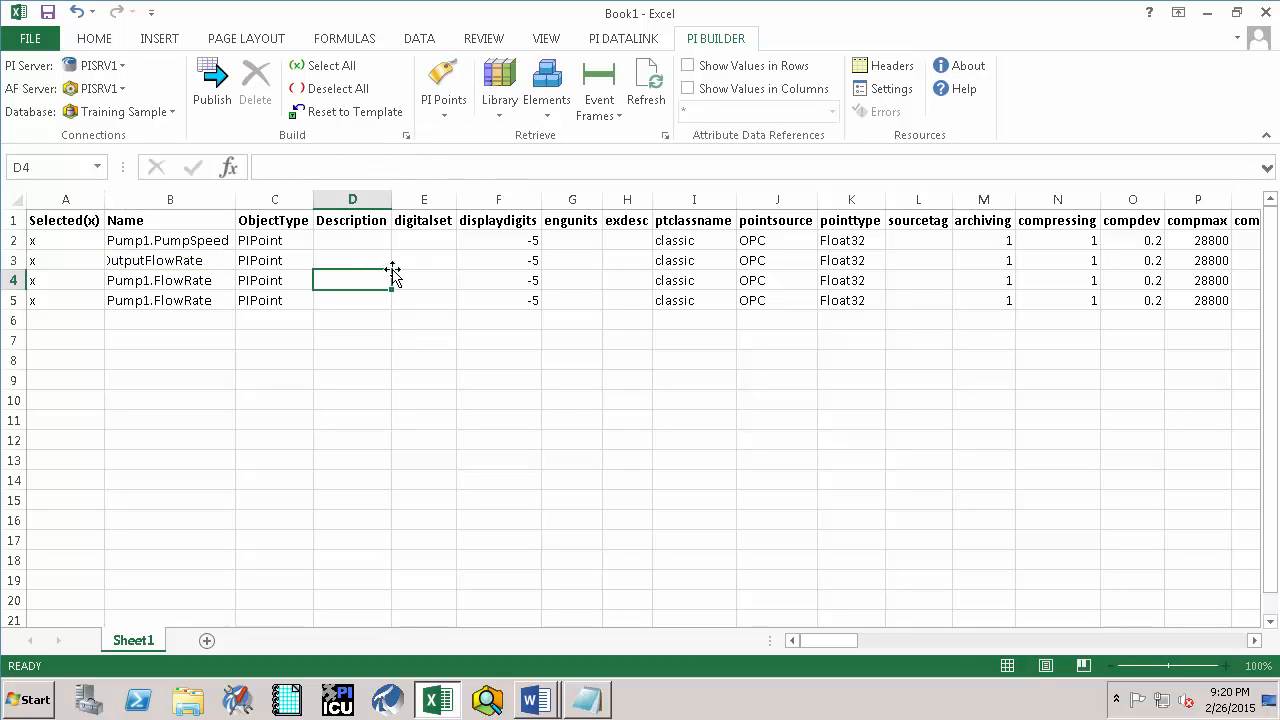
pyautogui.click(372, 275)
# Step: Change the instrumenttag in AC3 to Sample Process/Pump1/OutputFlowRate
pyautogui.click(874, 260)
pyautogui.press('Right')
pyautogui.press('Right')
pyautogui.press('Right')
pyautogui.press('Right')
pyautogui.press('Right')
pyautogui.press('Right')
pyautogui.press('Right')
pyautogui.press('Right')
pyautogui.press('Right')
pyautogui.press('Right')
pyautogui.press('Right')
pyautogui.press('Right')
pyautogui.press('Right')
pyautogui.press('Right')
pyautogui.press('Right')
pyautogui.press('Right')
pyautogui.press('Right')
pyautogui.press('Right')
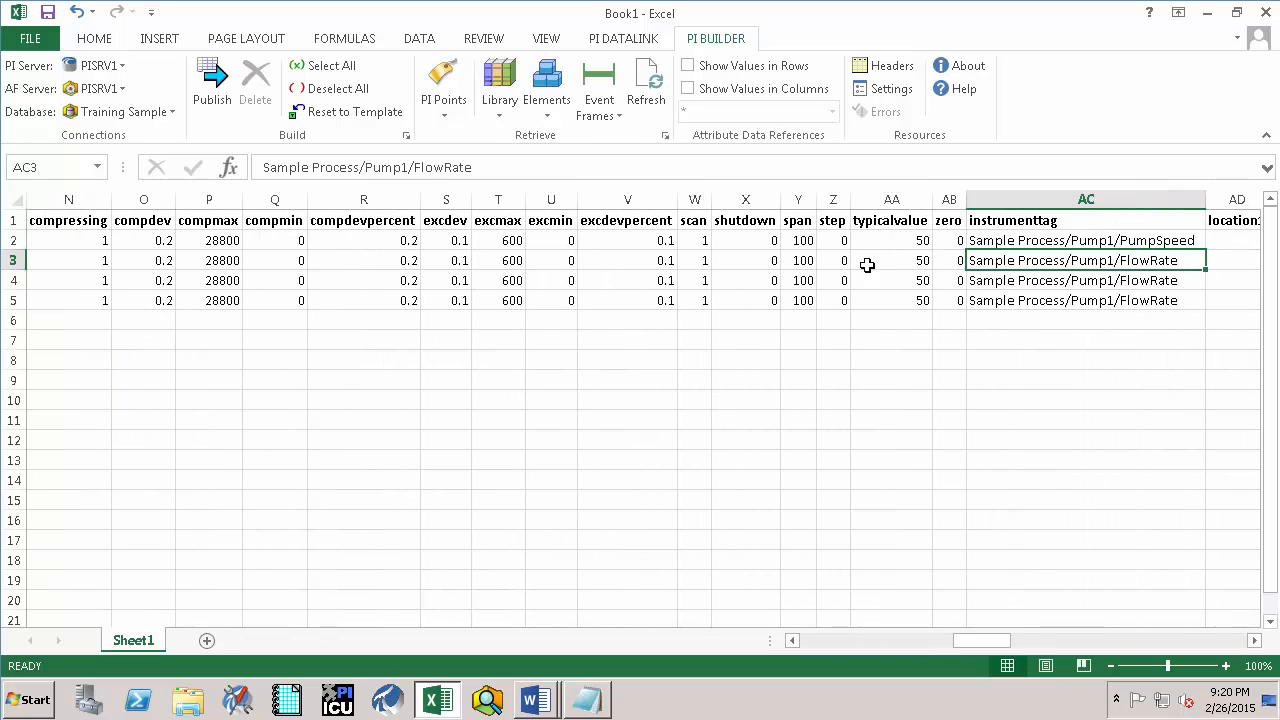
pyautogui.moveTo(415, 168); pyautogui.dragTo(497, 177)
pyautogui.write('OutputFlowRate')
pyautogui.press('Return')
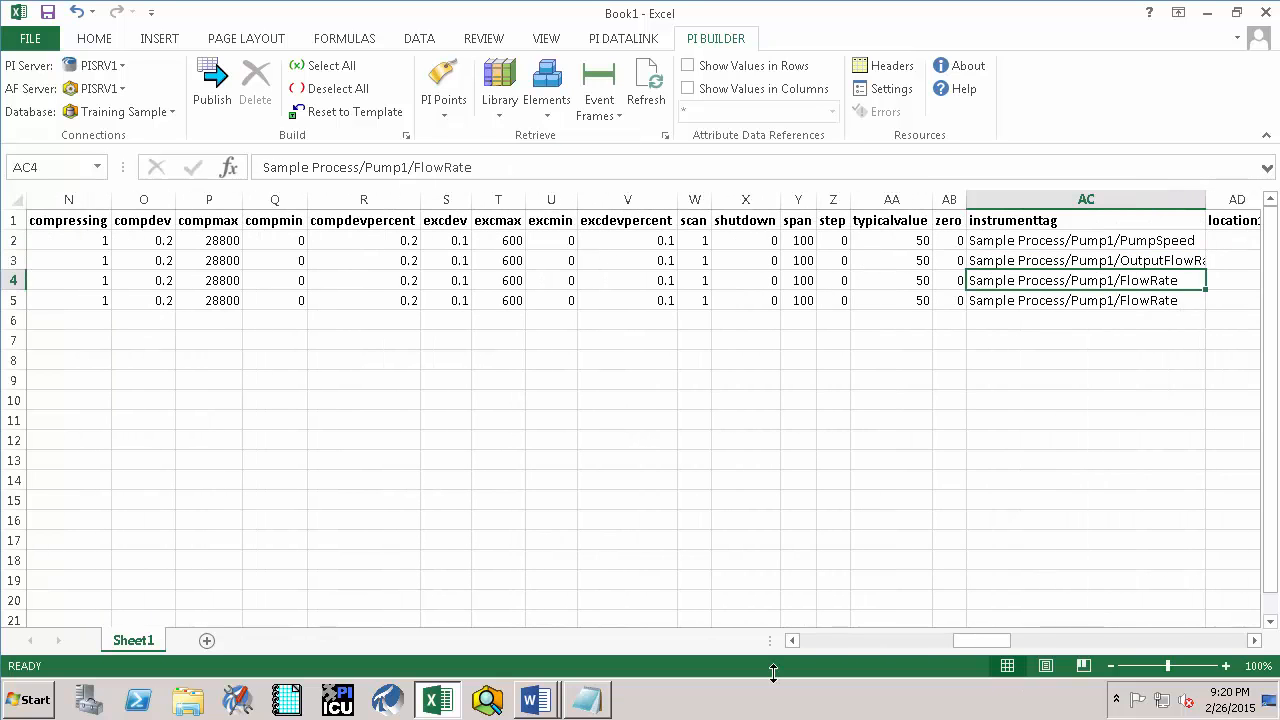
# Step: Copy the text OilPressure from the third Item ID in Notepad and return to the Excel sheet
pyautogui.click(893, 641)
pyautogui.click(587, 700)
pyautogui.moveTo(475, 232); pyautogui.dragTo(716, 230)
pyautogui.hotkey('ctrl', 'c')
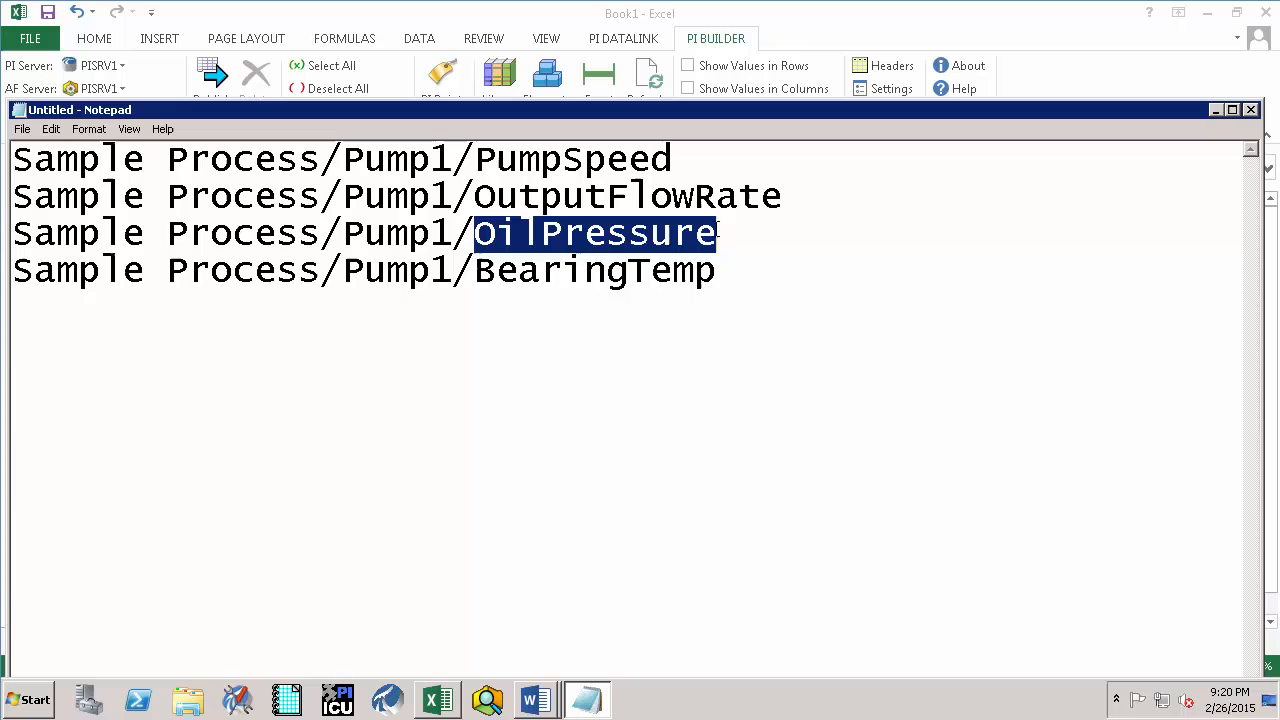
pyautogui.click(1222, 108)
# Step: Change the point name in B4 to Pump1.OilPressure
pyautogui.click(190, 281)
pyautogui.moveTo(311, 167); pyautogui.dragTo(369, 167)
pyautogui.hotkey('ctrl', 'v')
pyautogui.press('Return')
# Step: Change the instrumenttag in AC4 to Sample Process/Pump1/OilPressure
pyautogui.click(1232, 280)
pyautogui.press('Right')
pyautogui.press('Right')
pyautogui.press('Right')
pyautogui.press('Right')
pyautogui.press('Right')
pyautogui.press('Right')
pyautogui.press('Right')
pyautogui.press('Right')
pyautogui.press('Right')
pyautogui.press('Right')
pyautogui.press('Right')
pyautogui.press('Right')
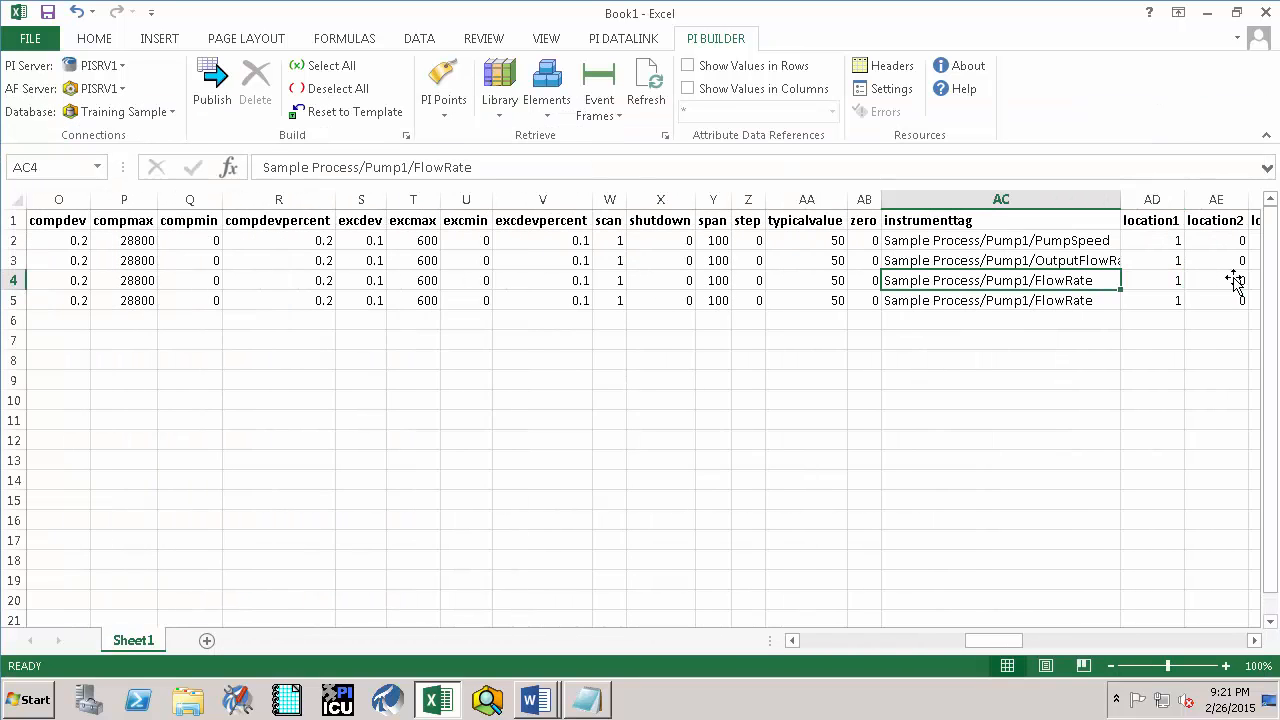
pyautogui.moveTo(414, 167); pyautogui.dragTo(472, 167)
pyautogui.hotkey('ctrl', 'v')
pyautogui.press('Return')
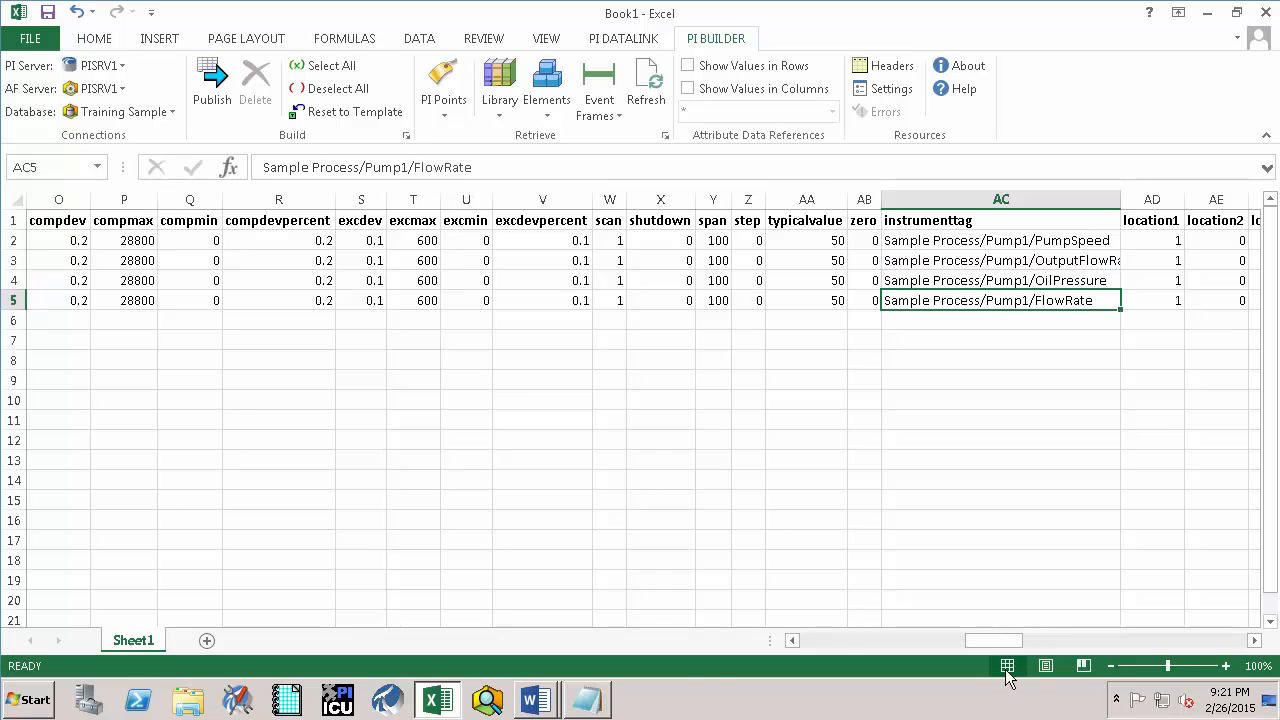
# Step: Copy the text BearingTemp from the fourth Item ID in Notepad and return to the Excel sheet
pyautogui.moveTo(993, 640); pyautogui.dragTo(673, 679)
pyautogui.click(587, 700)
pyautogui.moveTo(474, 266); pyautogui.dragTo(733, 262)
pyautogui.hotkey('ctrl', 'c')
pyautogui.click(1214, 110)
# Step: Change the point name in B5 to Pump1.BearingTemp
pyautogui.click(170, 300)
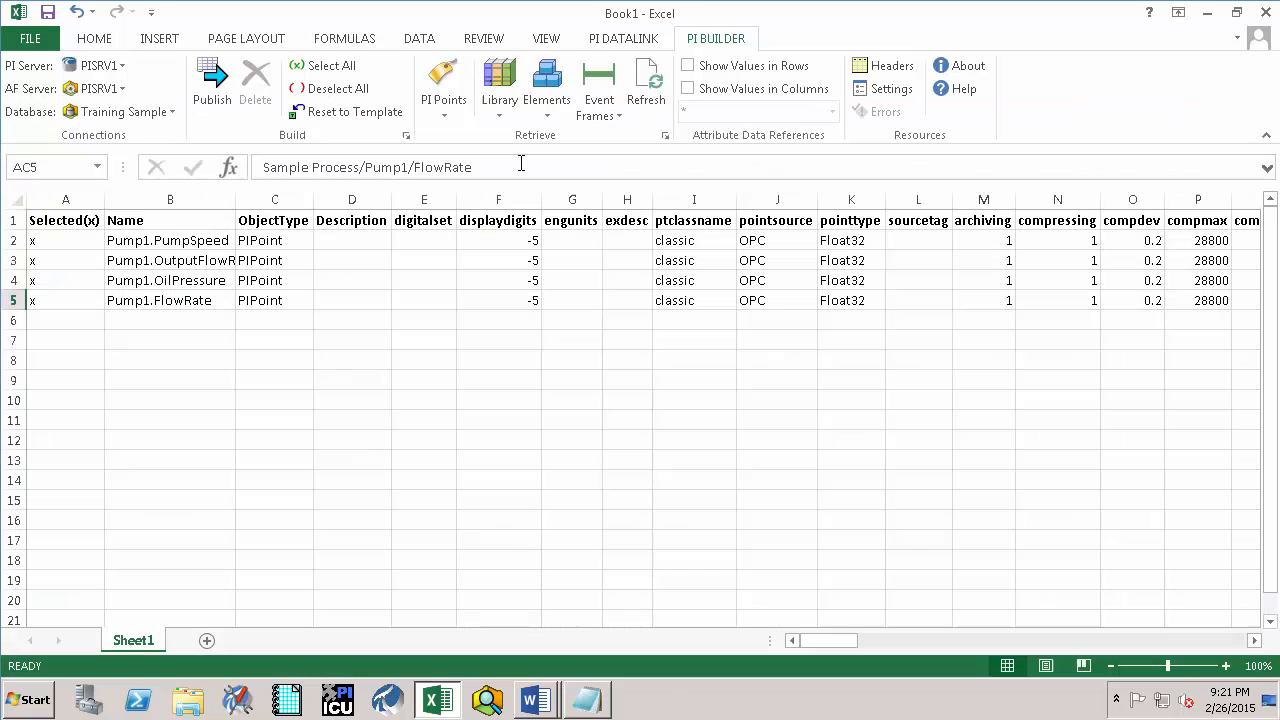
pyautogui.click(313, 167)
pyautogui.hotkey('shift', 'End')
pyautogui.hotkey('ctrl', 'v')
# Step: Change the instrumenttag in AC5 to Sample Process/Pump1/BearingTemp
pyautogui.click(1101, 299)
pyautogui.press('Tab')
pyautogui.press('Tab')
pyautogui.press('Tab')
pyautogui.press('Tab')
pyautogui.press('Tab')
pyautogui.press('Tab')
pyautogui.press('Tab')
pyautogui.press('Tab')
pyautogui.press('Tab')
pyautogui.press('Tab')
pyautogui.press('Tab')
pyautogui.press('Tab')
pyautogui.press('Tab')
pyautogui.press('Tab')
pyautogui.press('Tab')
pyautogui.click(1097, 298)
pyautogui.moveTo(415, 167); pyautogui.dragTo(502, 167)
pyautogui.hotkey('ctrl', 'v')
pyautogui.click(469, 333)
# Step: Publish the four selected PI points with the edit mode Create Only and close the publishing report
pyautogui.click(865, 641)
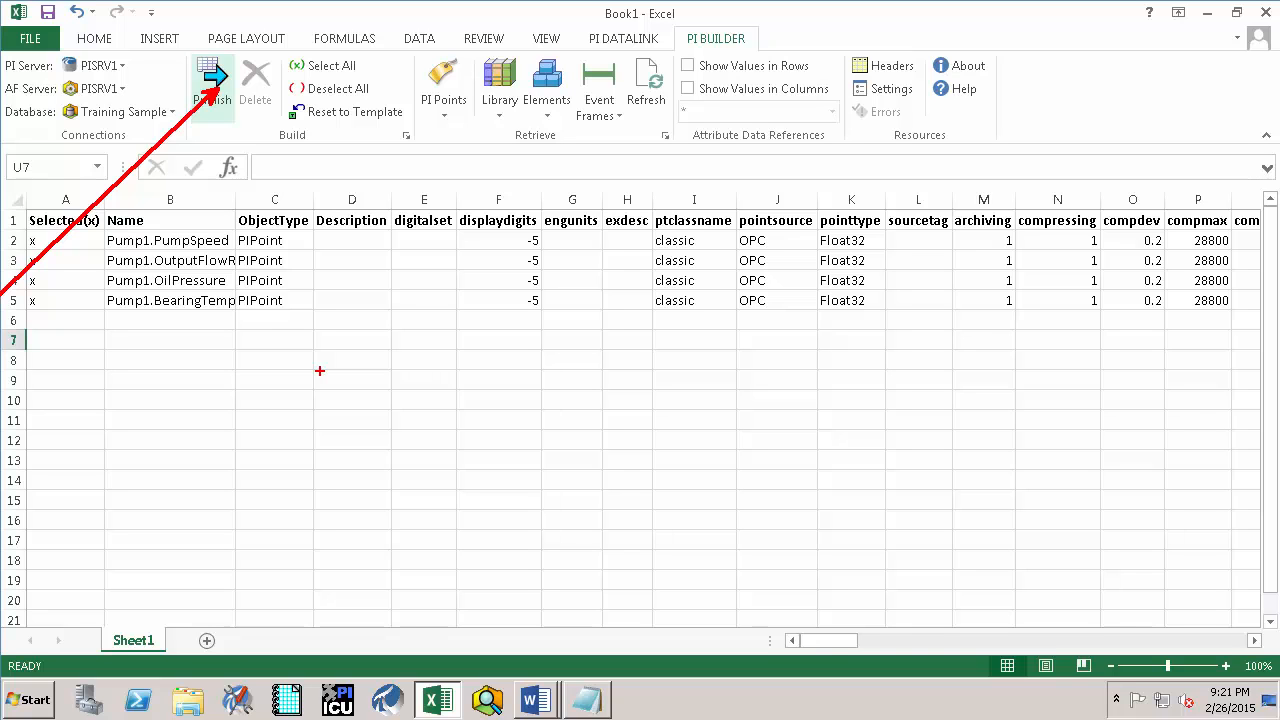
pyautogui.click(213, 100)
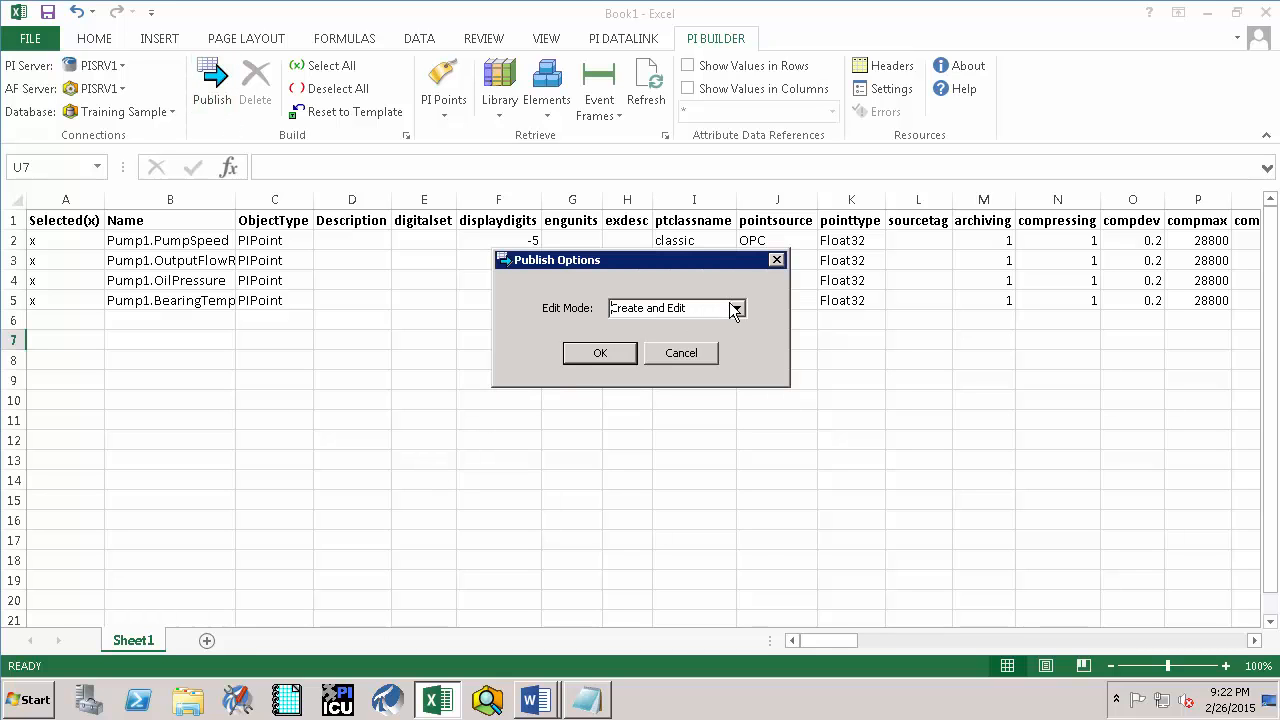
pyautogui.click(737, 310)
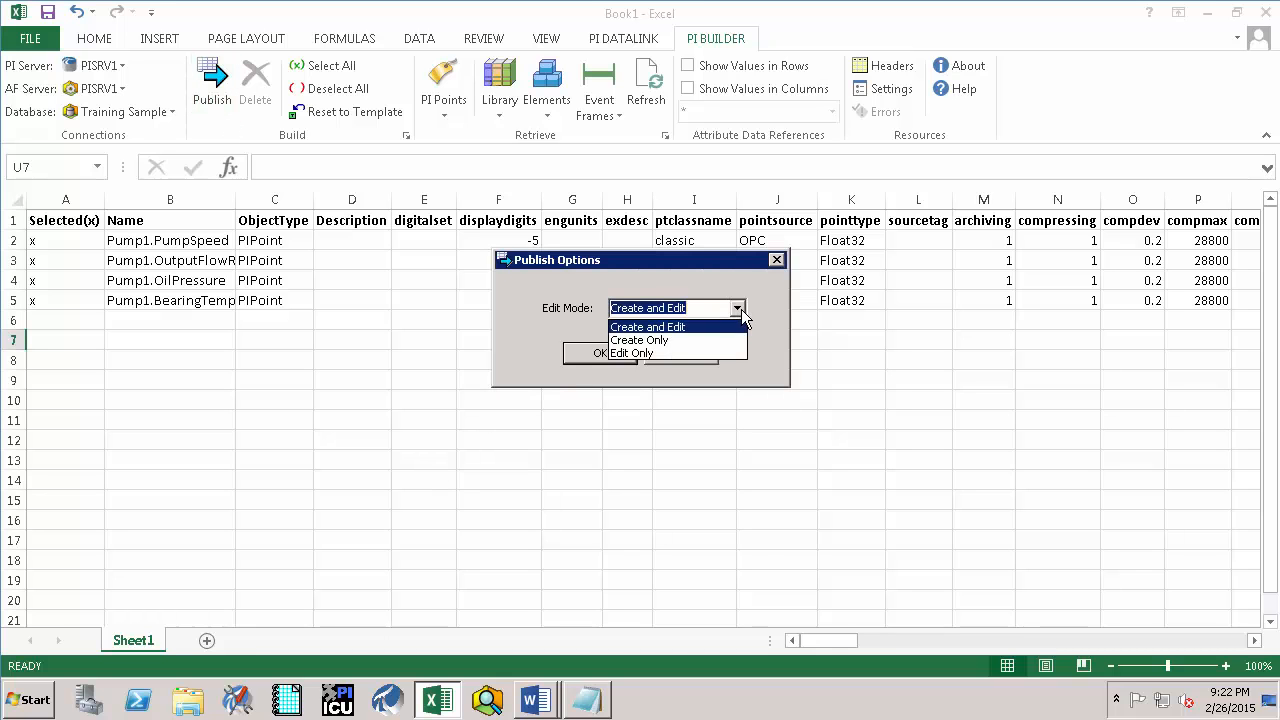
pyautogui.click(672, 341)
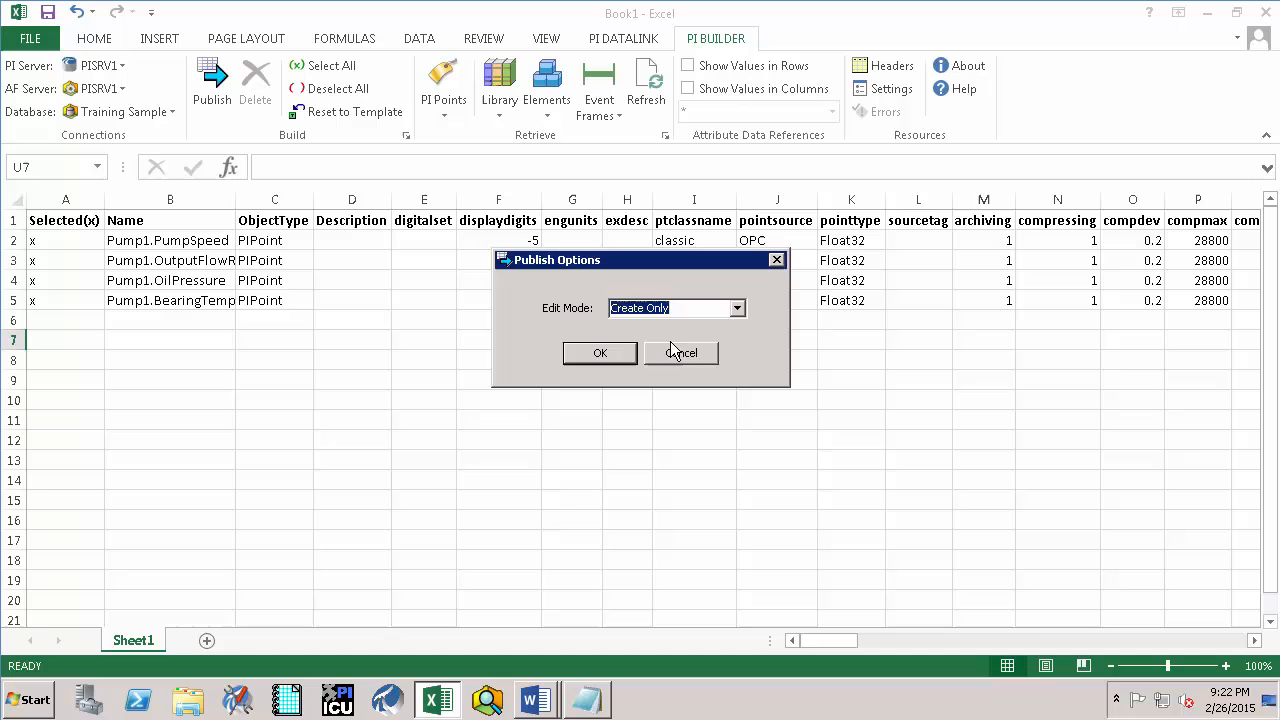
pyautogui.click(619, 355)
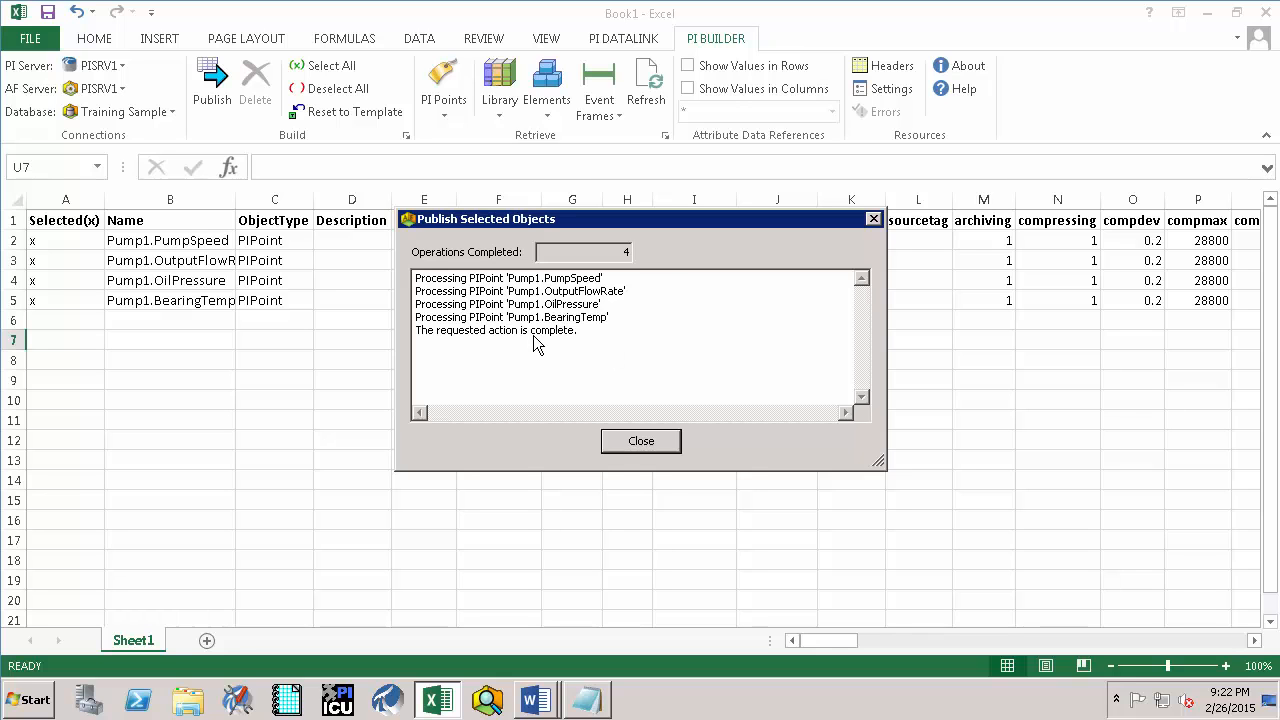
pyautogui.hotkey('ctrl', '2')
pyautogui.moveTo(576, 332); pyautogui.dragTo(686, 281)
pyautogui.press('Escape')
pyautogui.click(640, 441)
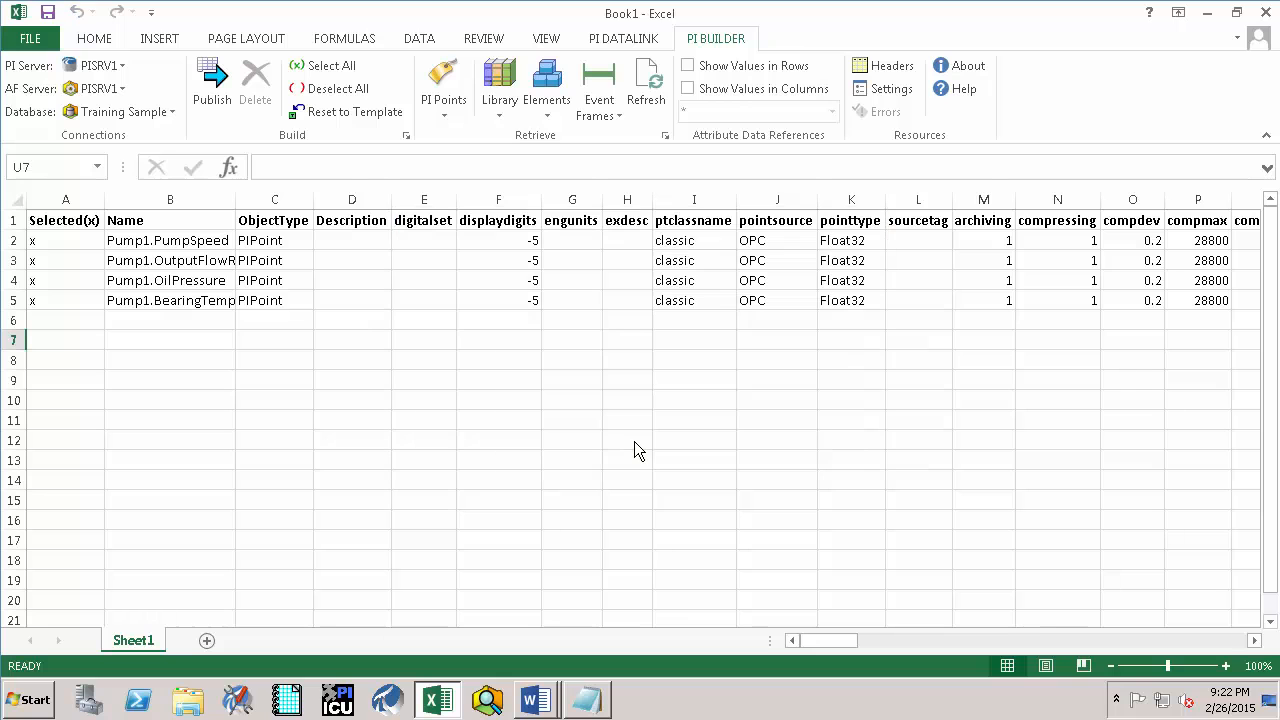
# Step: Minimize Excel, start PI System Management Tools and open its Current Values tool under Data
pyautogui.click(1210, 13)
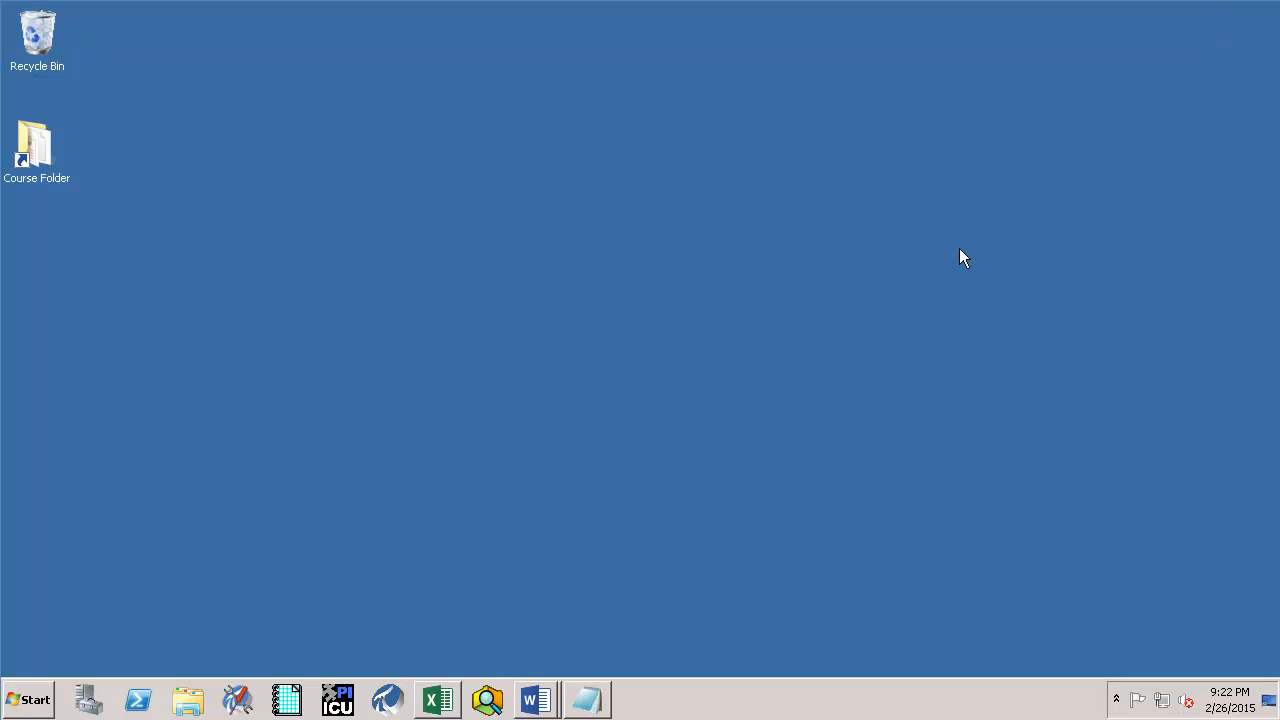
pyautogui.click(35, 699)
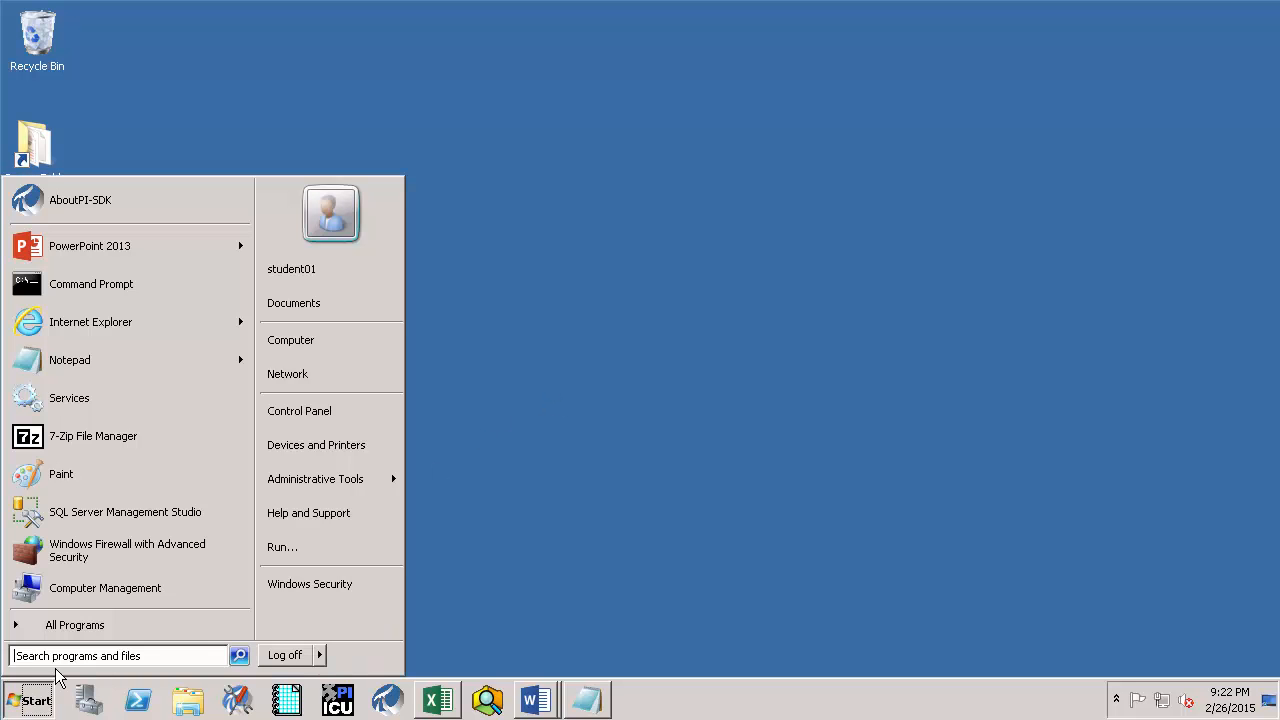
pyautogui.click(92, 632)
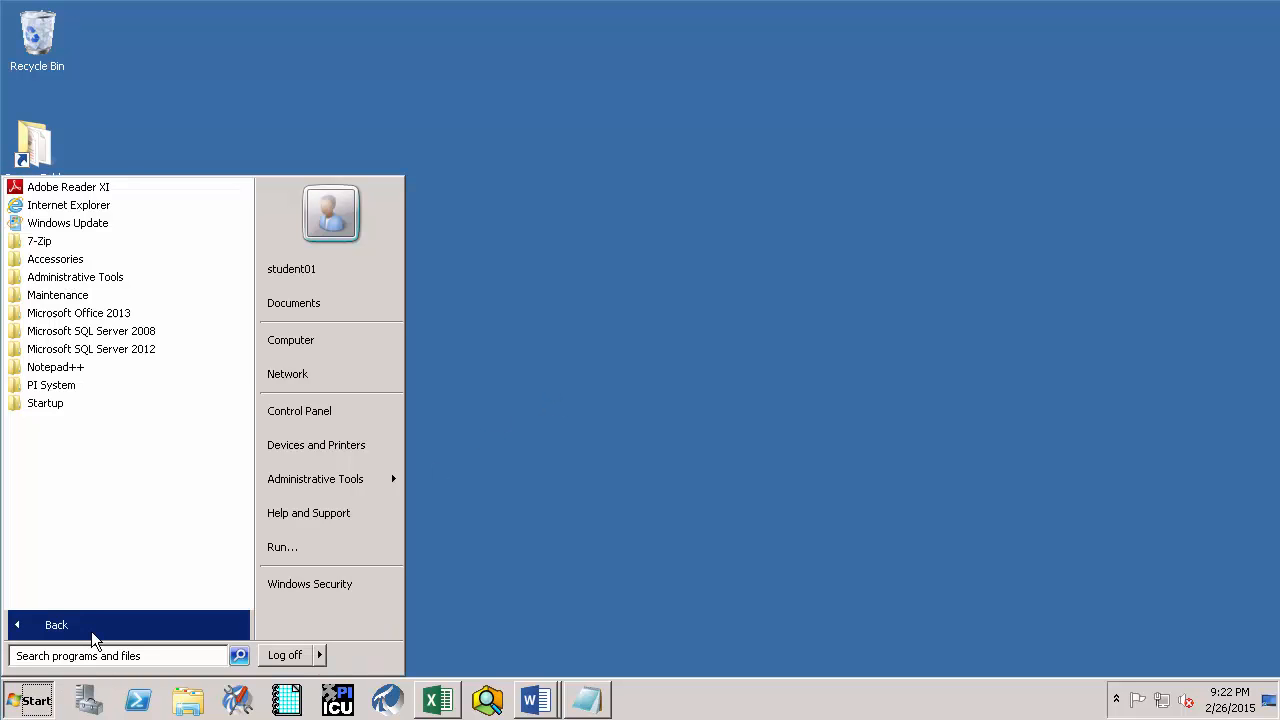
pyautogui.click(78, 386)
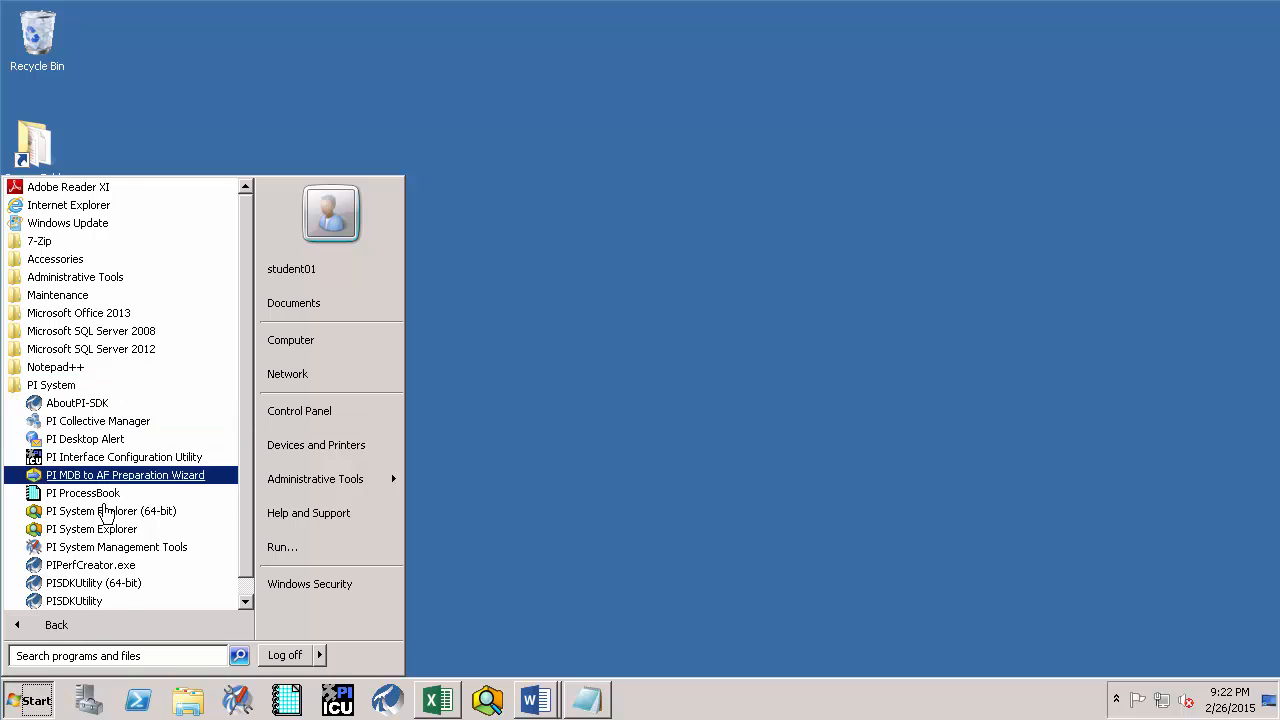
pyautogui.click(113, 548)
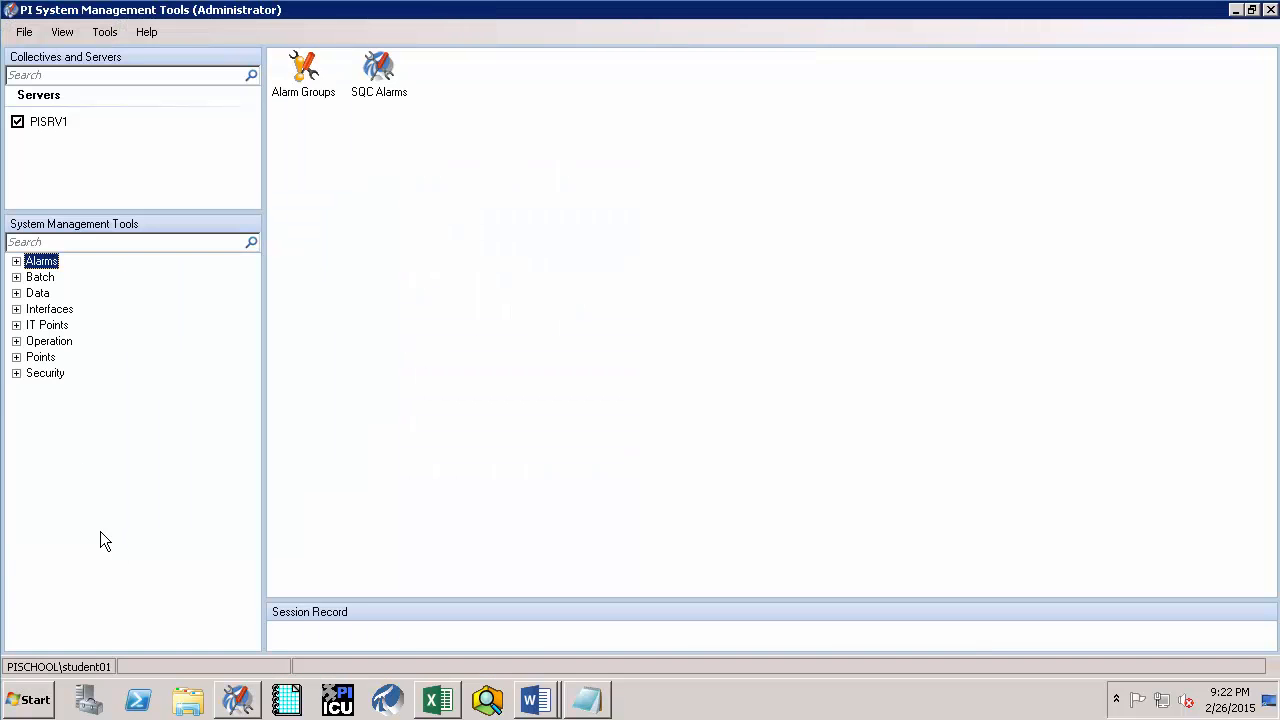
pyautogui.click(15, 293)
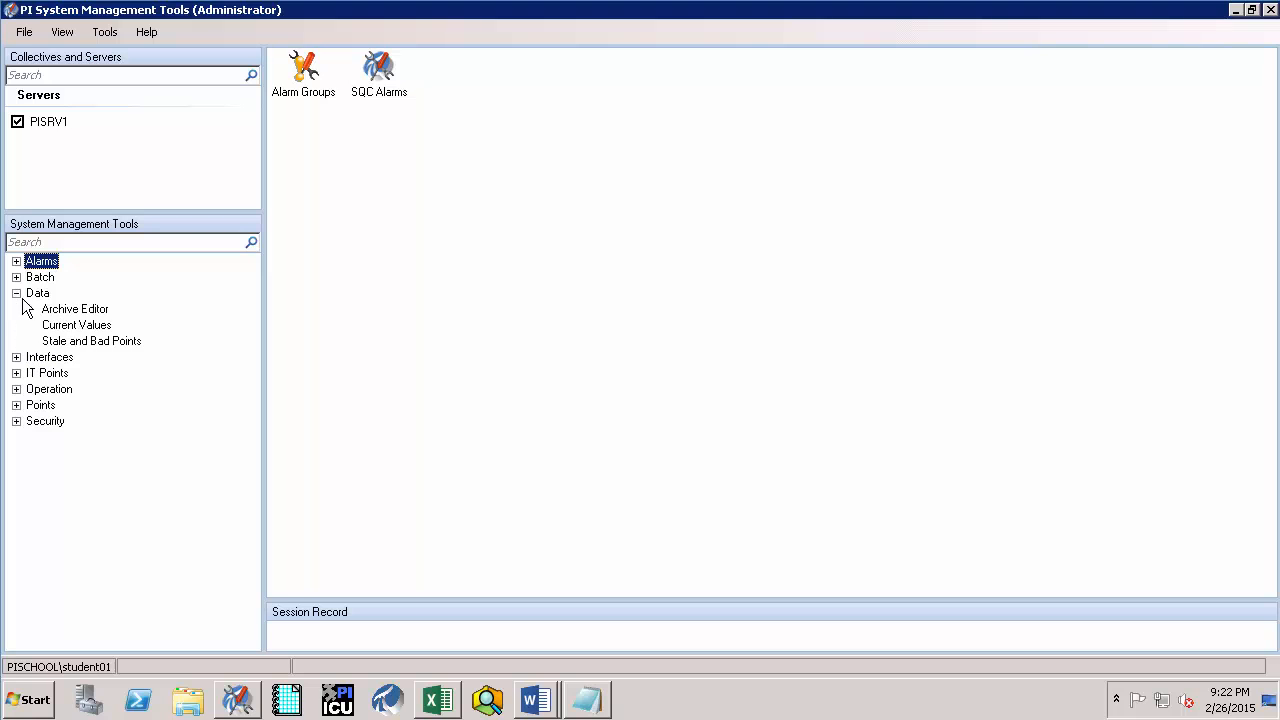
pyautogui.click(86, 328)
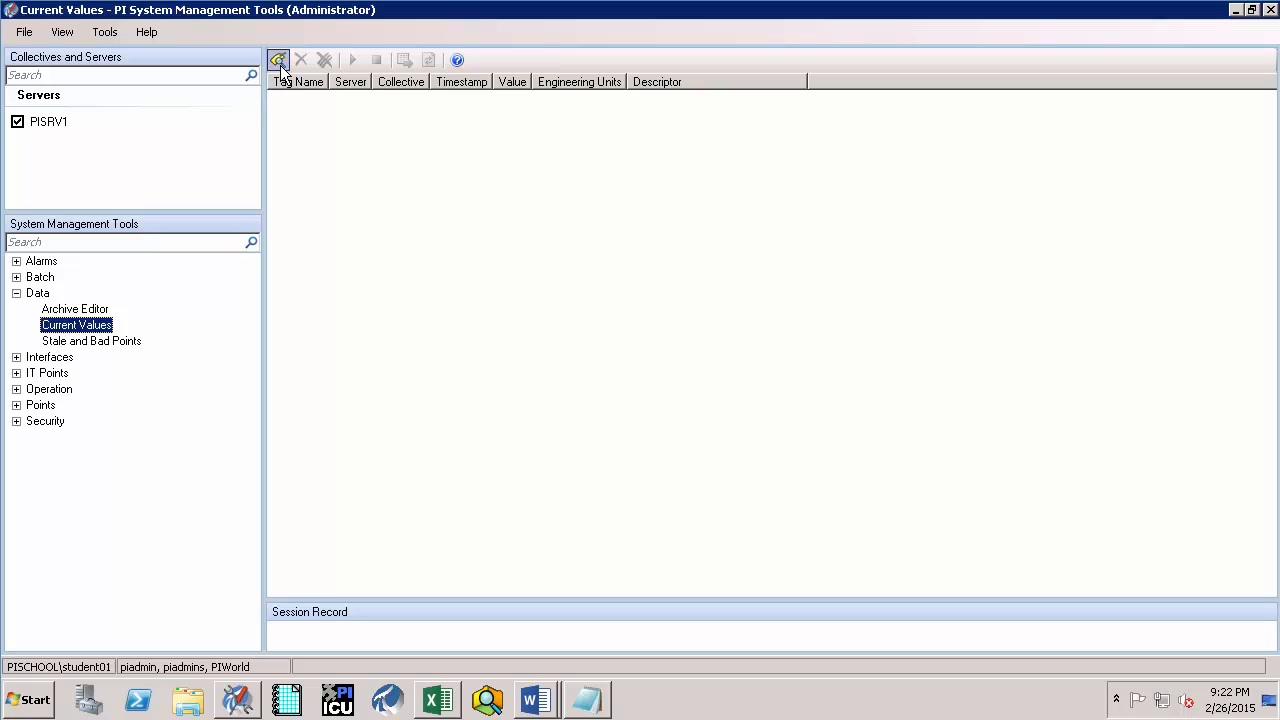
# Step: Search for tags with point source opc and add all the found tags to the Current Values list
pyautogui.click(279, 62)
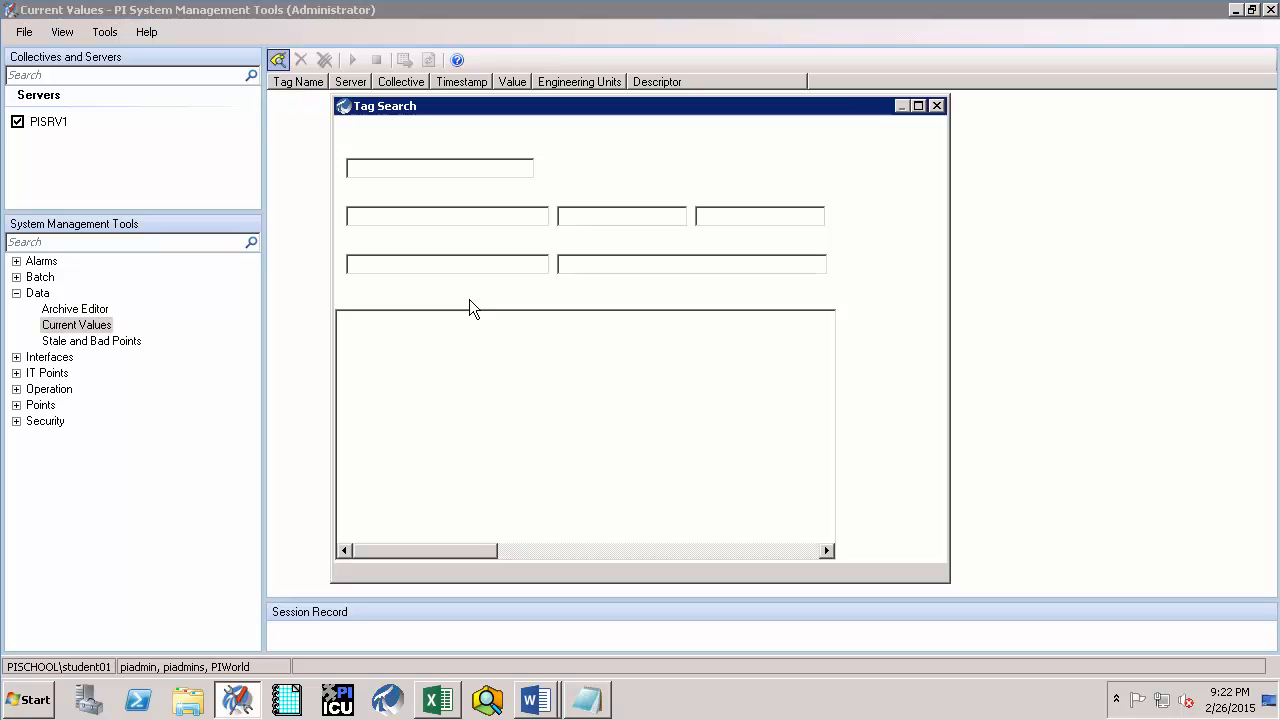
pyautogui.click(574, 216)
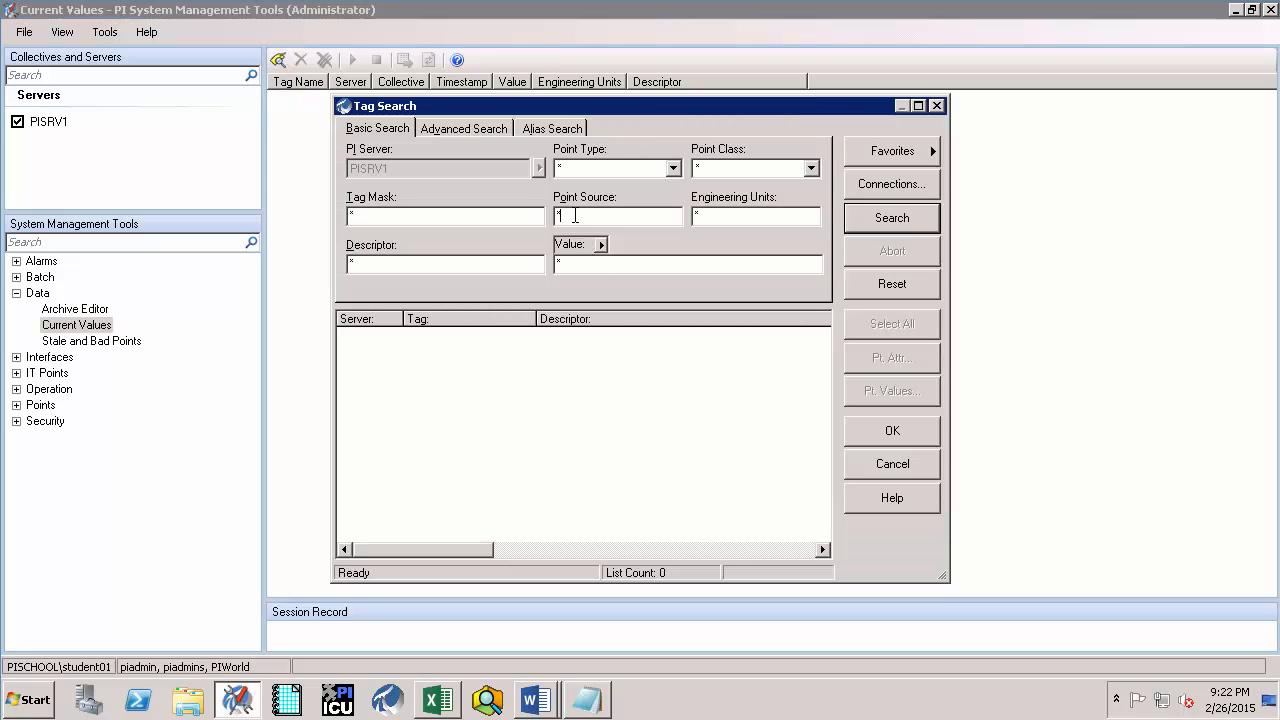
pyautogui.press('BackSpace')
pyautogui.write('opc')
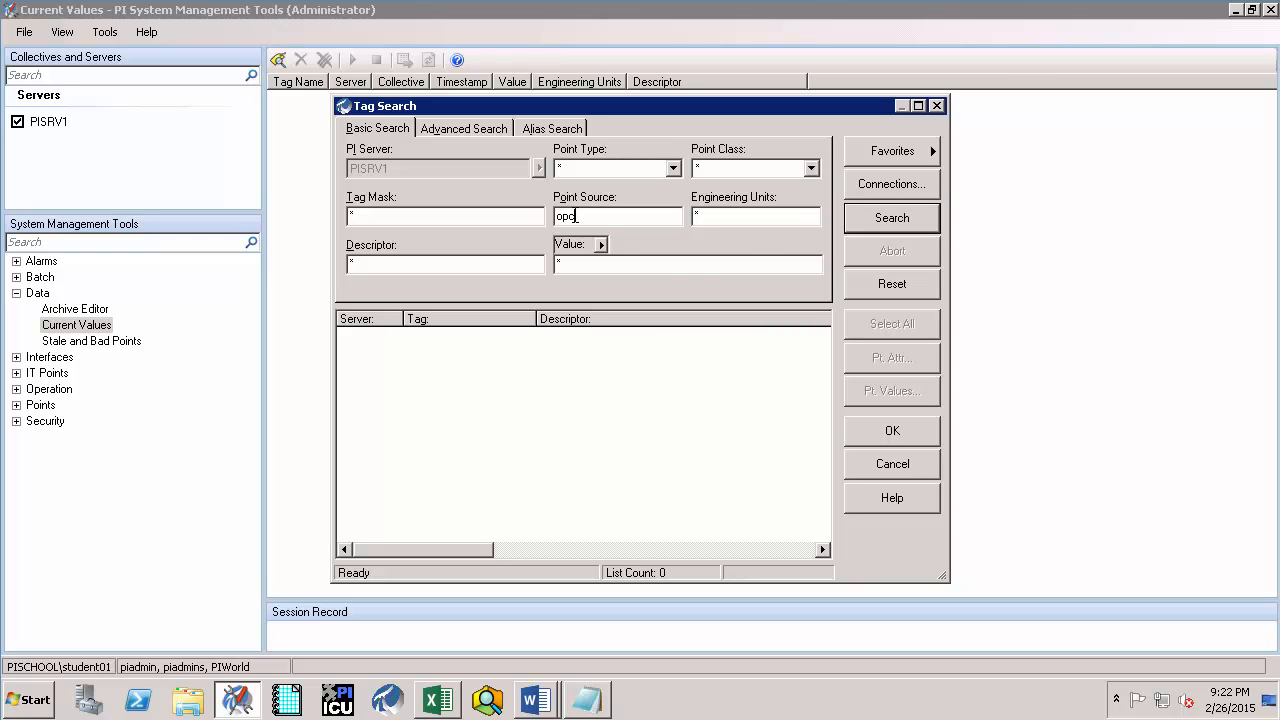
pyautogui.click(862, 222)
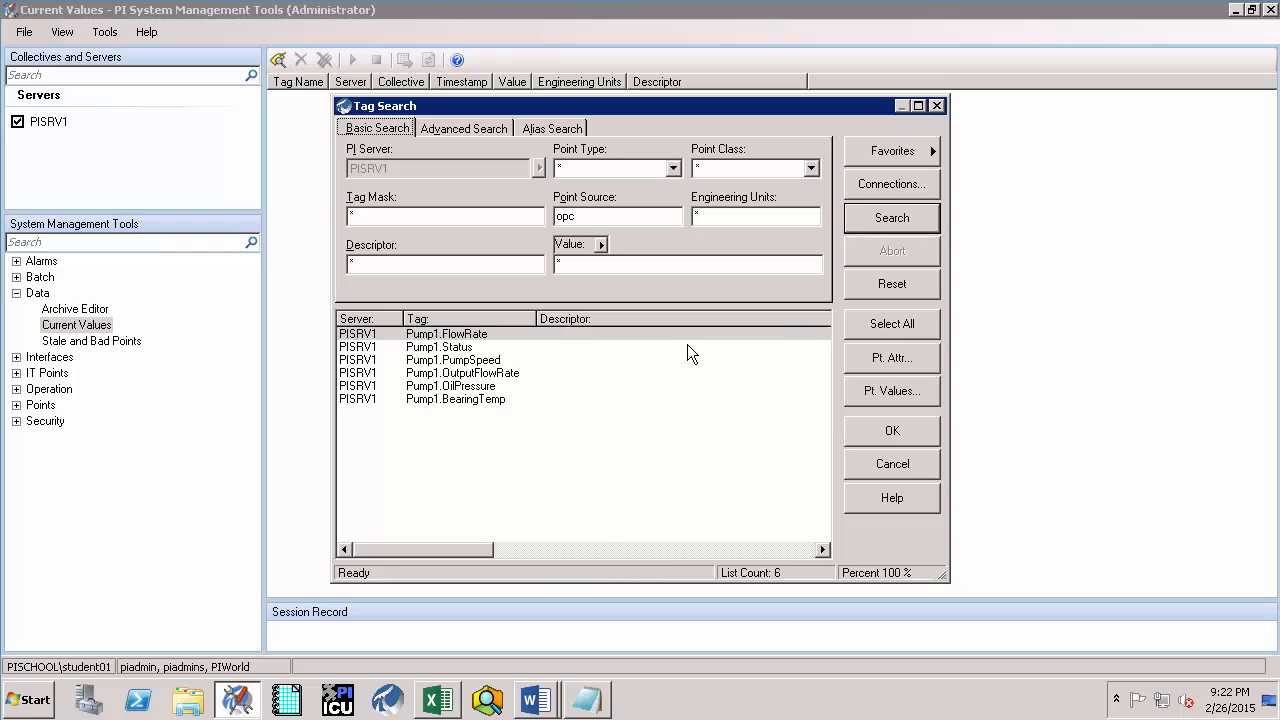
pyautogui.click(902, 330)
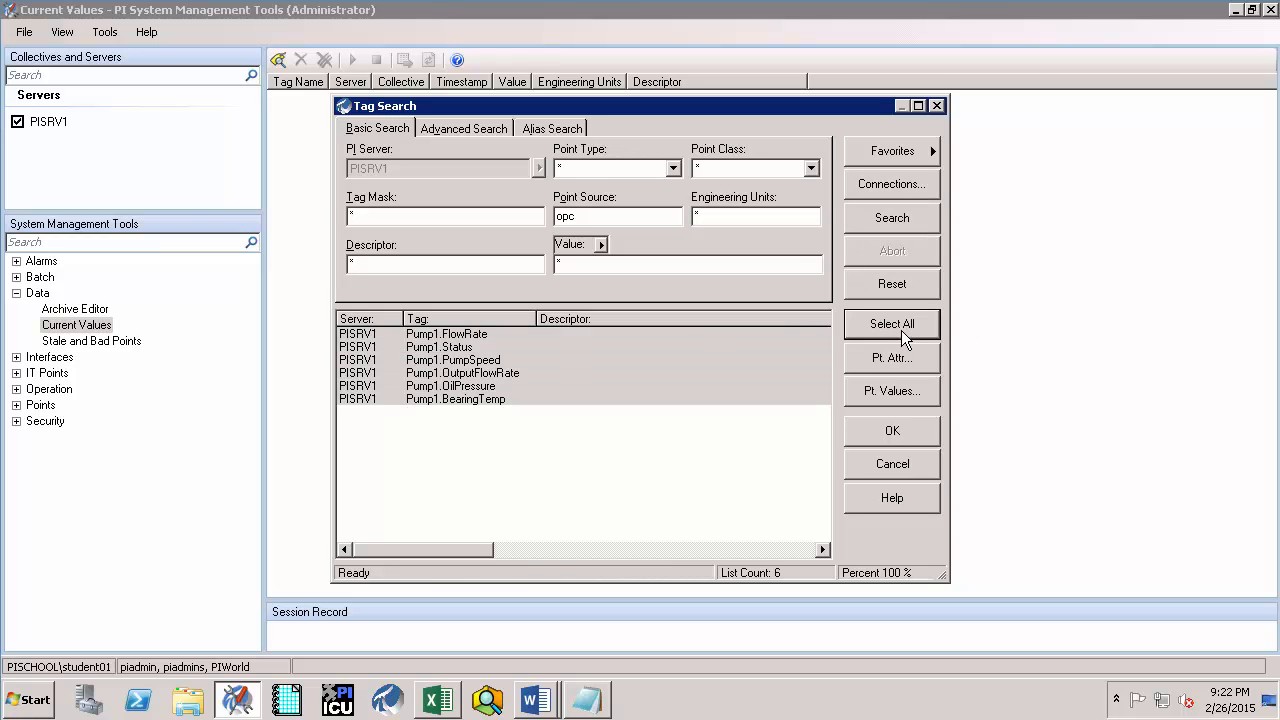
pyautogui.click(890, 432)
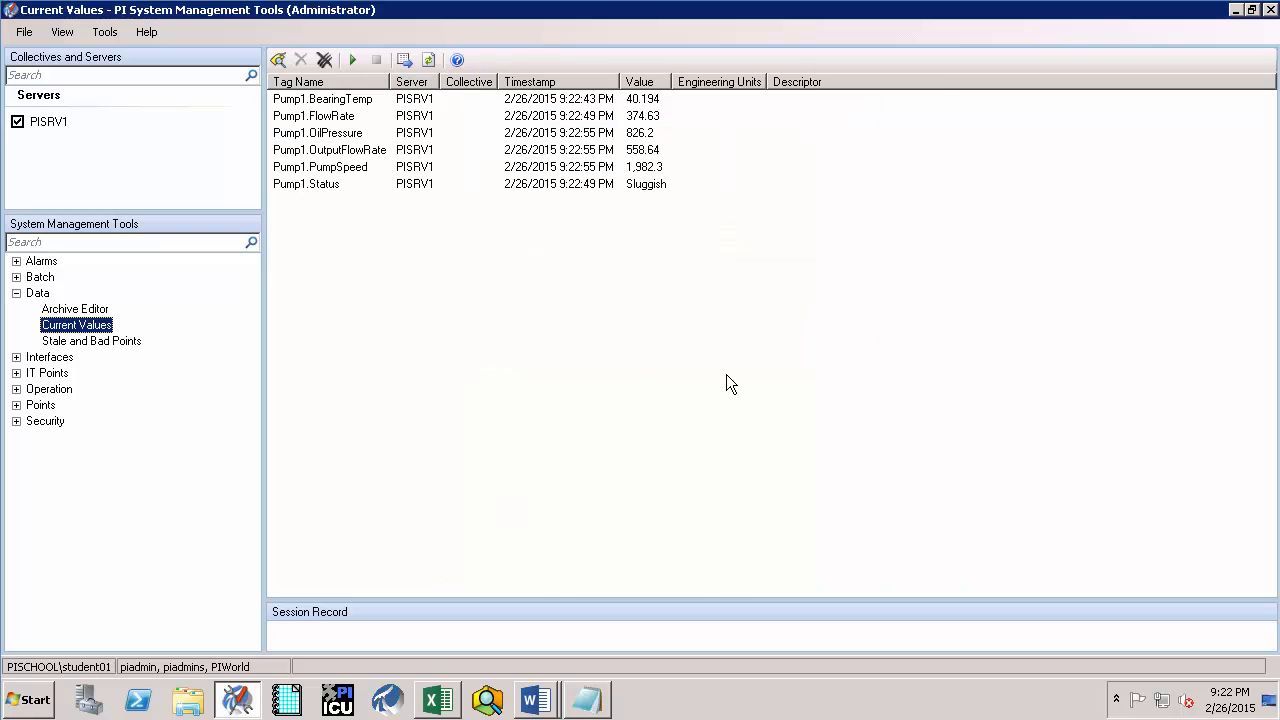